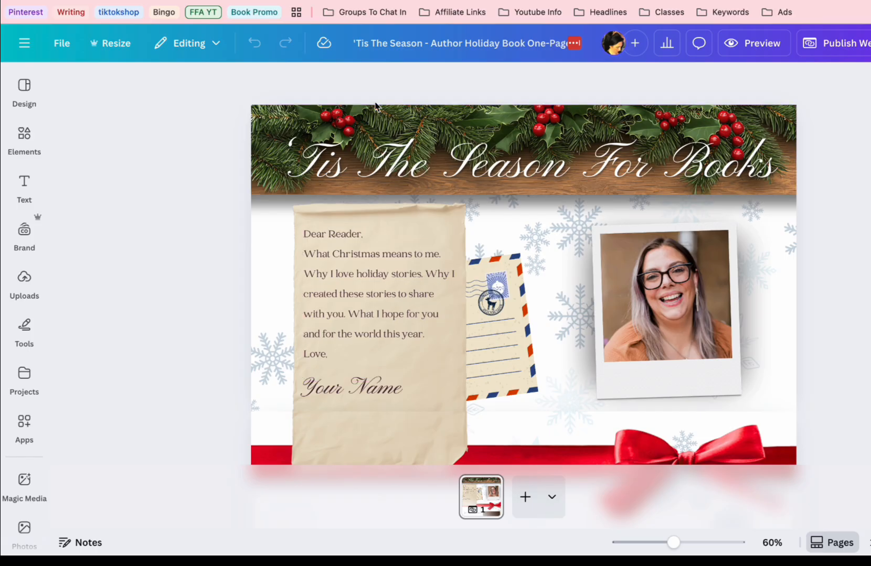
{"action": "left_click", "coordinate": [463, 160]}
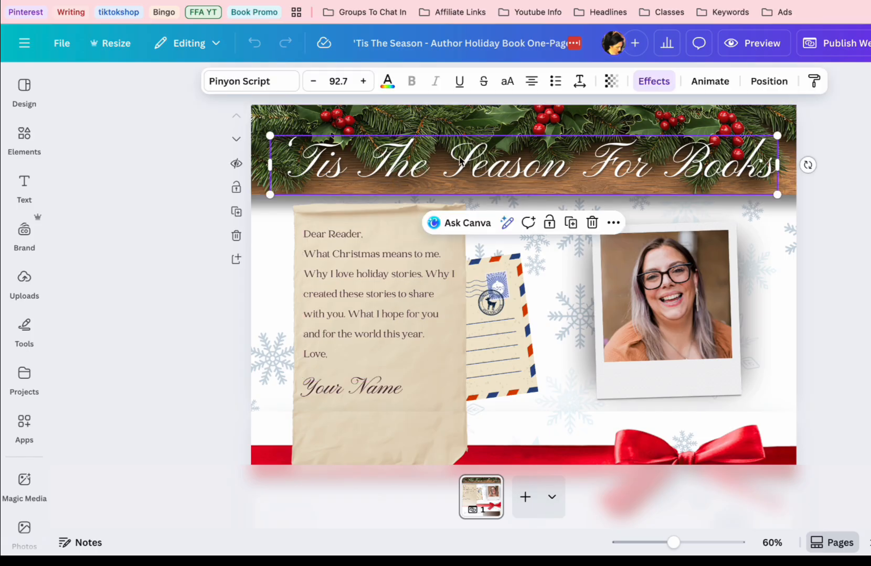
{"action": "left_click", "coordinate": [454, 122]}
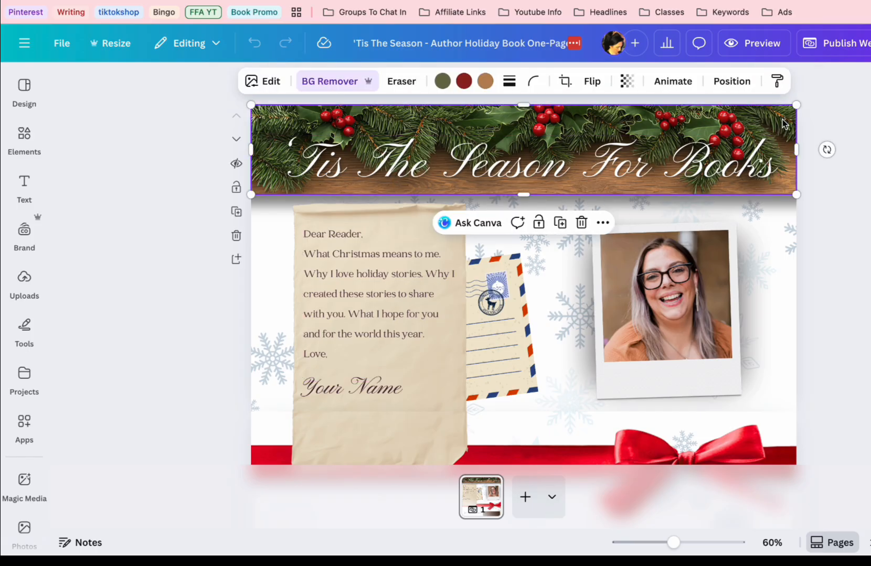
{"action": "left_click", "coordinate": [668, 290]}
{"action": "left_click", "coordinate": [567, 215]}
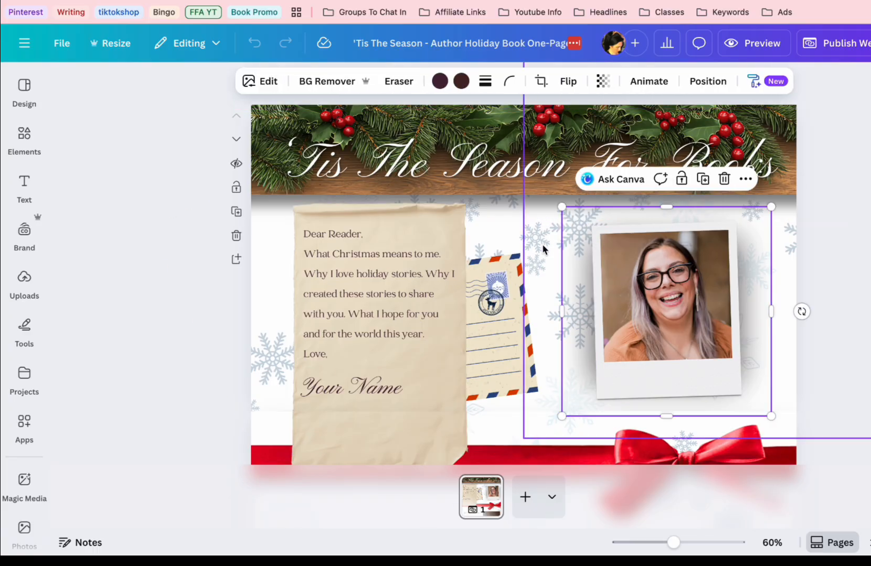
Unlock the snowflake graphic behind the polaroid photo and lock it again
{"action": "key", "text": "alt+shift+l"}
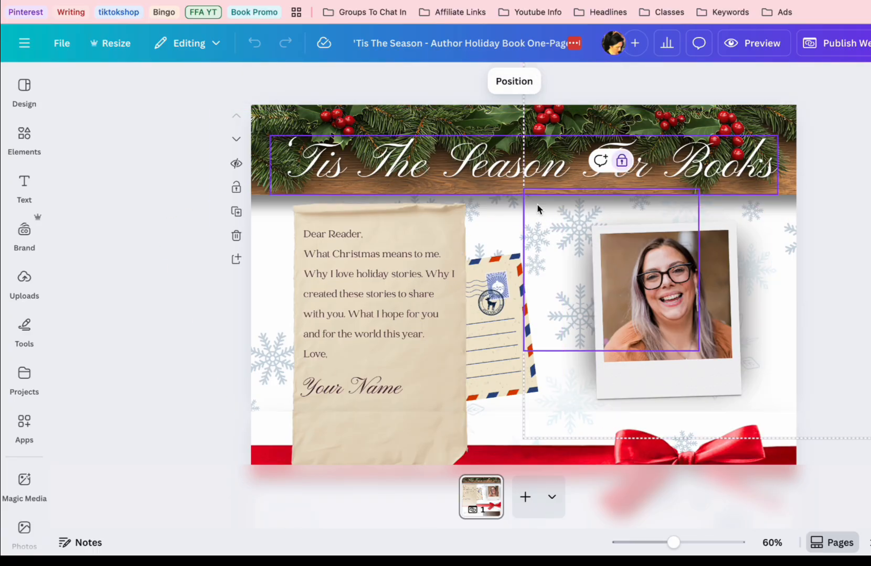
{"action": "left_click", "coordinate": [622, 161]}
{"action": "left_click", "coordinate": [636, 160]}
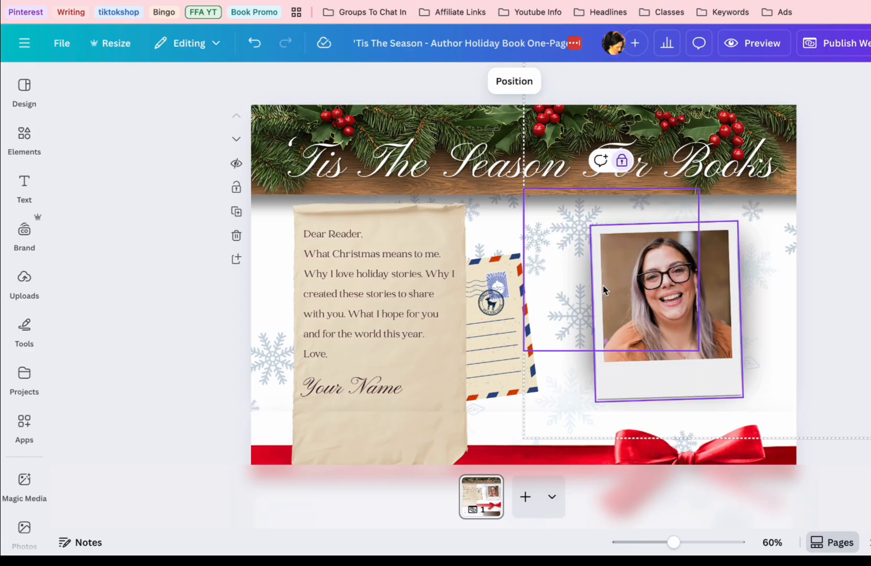
{"action": "left_click", "coordinate": [732, 184]}
{"action": "left_click", "coordinate": [402, 249]}
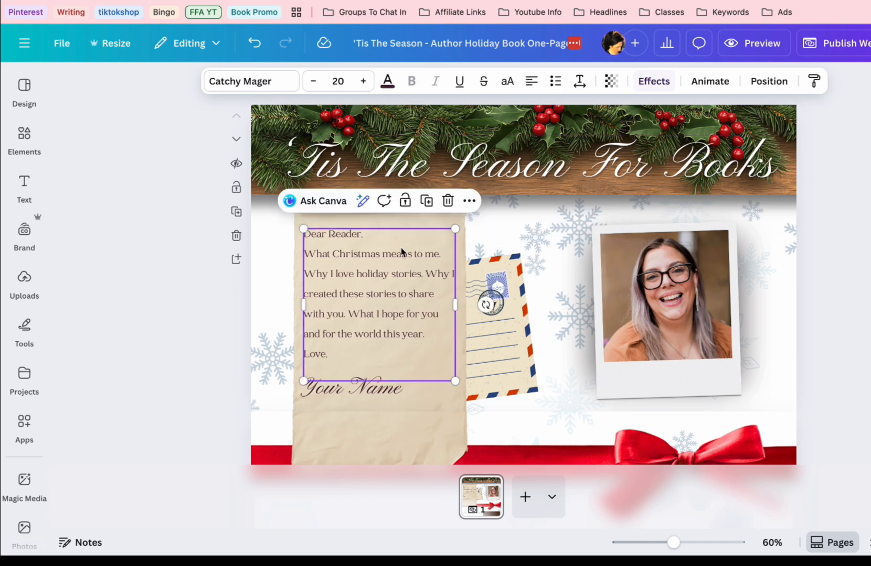
{"action": "double_click", "coordinate": [356, 256]}
{"action": "double_click", "coordinate": [389, 294]}
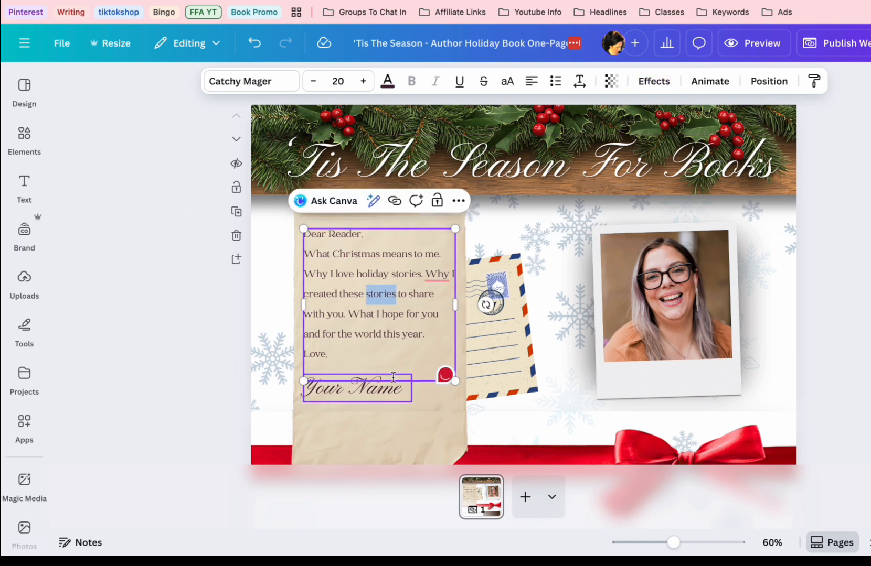
Duplicate the website section containing the red ribbon, the "My Gift To You..." heading and the mailing-list form
{"action": "scroll", "coordinate": [395, 412], "scroll_direction": "down", "scroll_amount": 4}
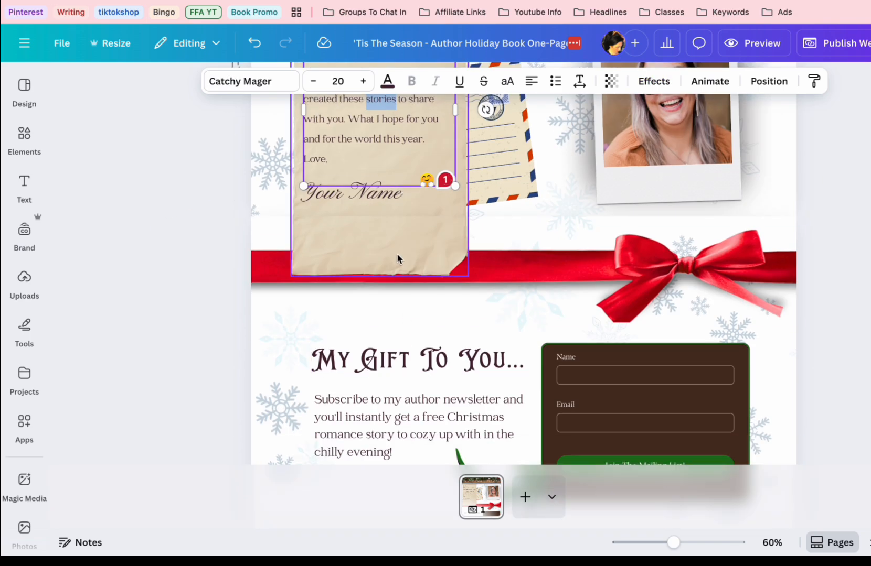
{"action": "left_click", "coordinate": [501, 221]}
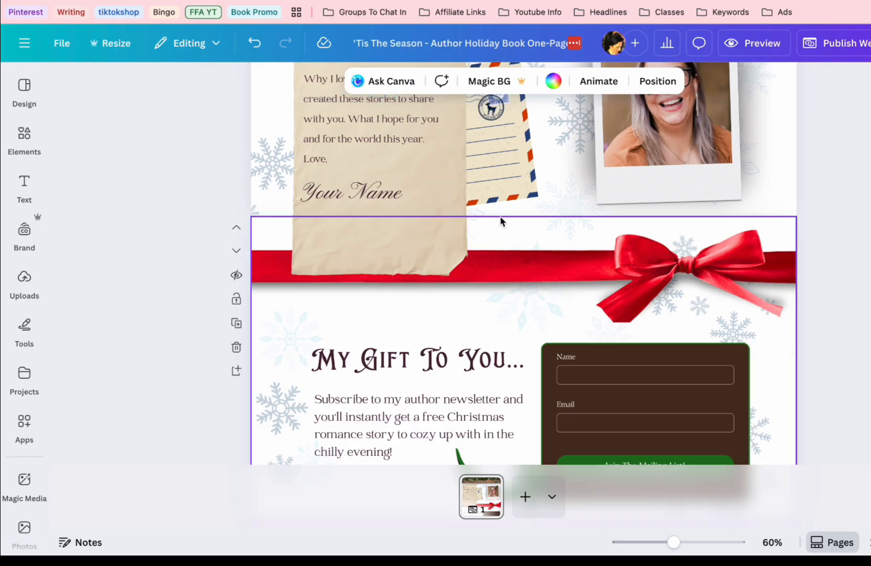
{"action": "scroll", "coordinate": [527, 257], "scroll_direction": "down", "scroll_amount": 1}
{"action": "scroll", "coordinate": [527, 257], "scroll_direction": "up", "scroll_amount": 1}
{"action": "scroll", "coordinate": [527, 256], "scroll_direction": "up", "scroll_amount": 5}
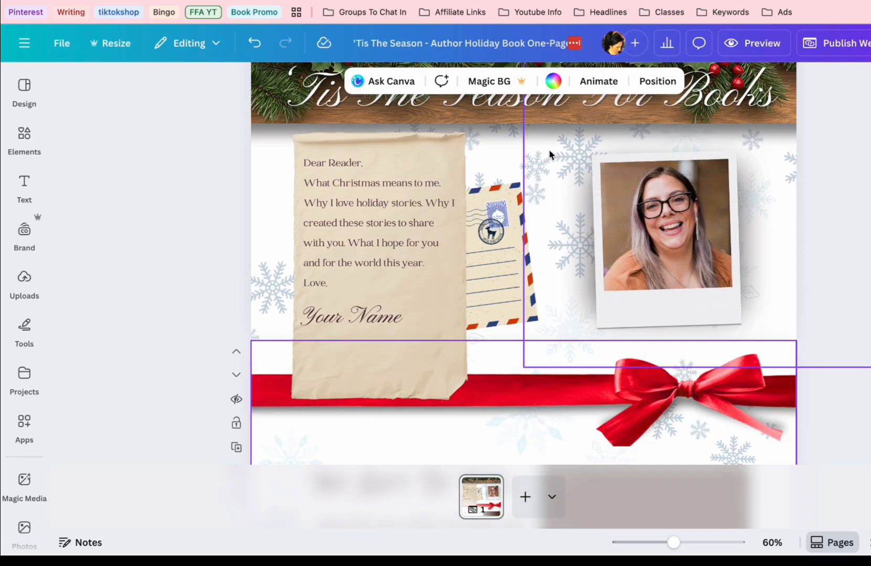
{"action": "scroll", "coordinate": [554, 235], "scroll_direction": "down", "scroll_amount": 10}
{"action": "scroll", "coordinate": [551, 240], "scroll_direction": "down", "scroll_amount": 10}
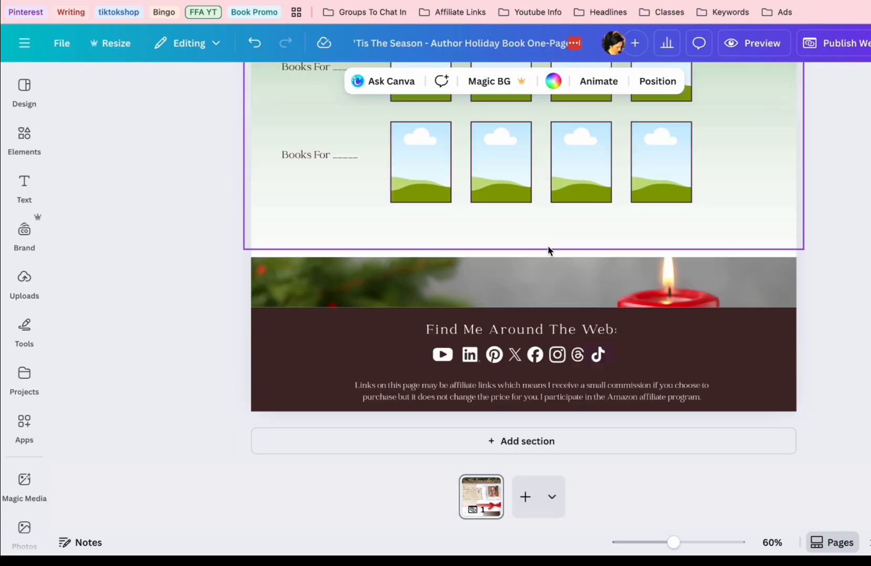
{"action": "scroll", "coordinate": [549, 241], "scroll_direction": "up", "scroll_amount": 15}
{"action": "scroll", "coordinate": [234, 382], "scroll_direction": "down", "scroll_amount": 7}
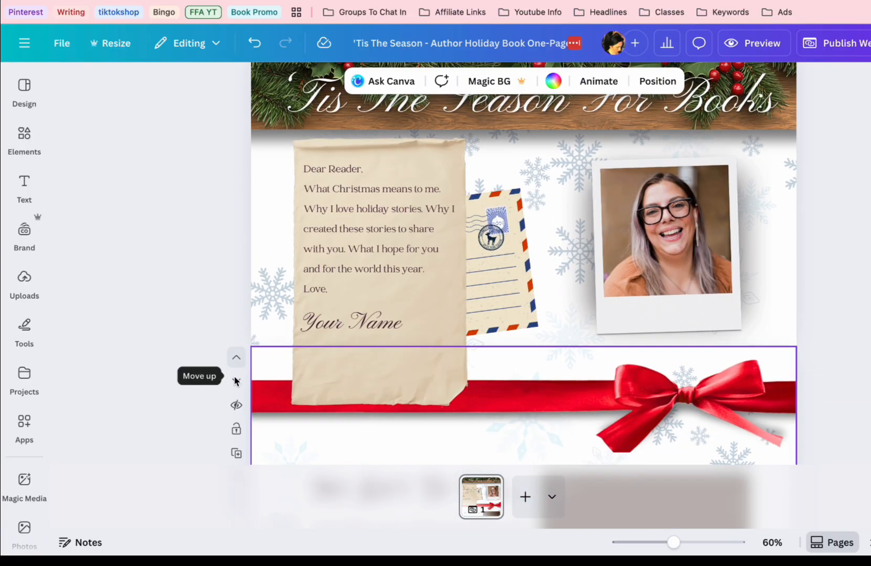
{"action": "left_click", "coordinate": [237, 289]}
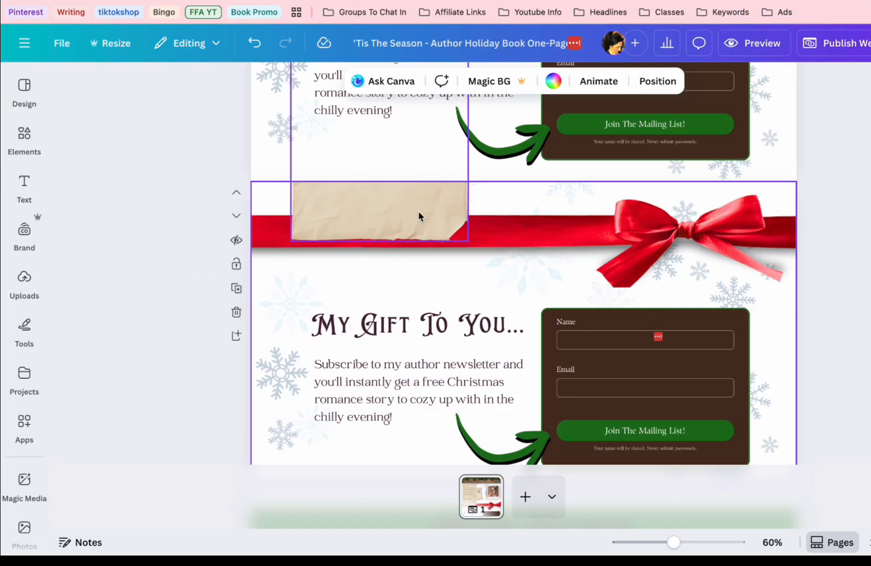
Replace the "Your Name" signature on the letter with the author's full name and widen its text box to fit one line
{"action": "scroll", "coordinate": [403, 205], "scroll_direction": "up", "scroll_amount": 8}
{"action": "left_click", "coordinate": [438, 299]}
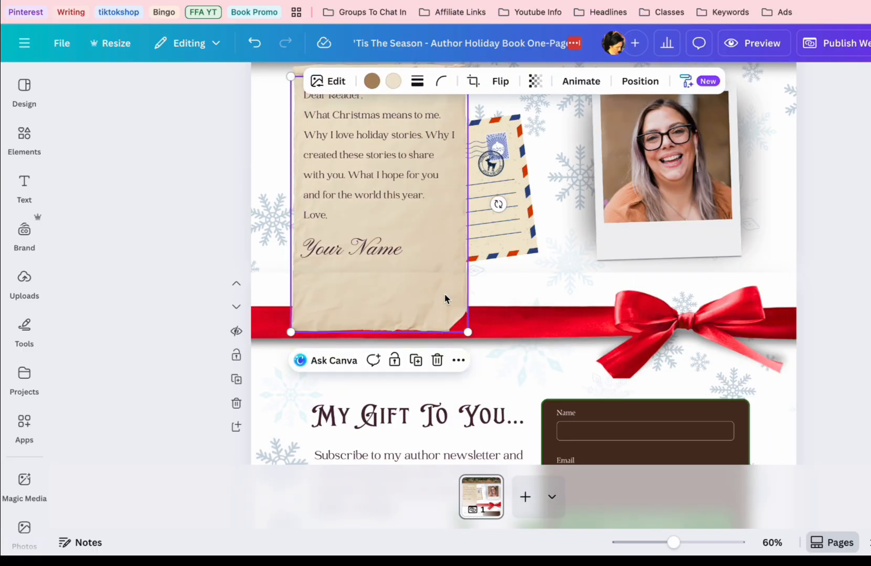
{"action": "left_click", "coordinate": [403, 260]}
{"action": "left_click", "coordinate": [407, 262]}
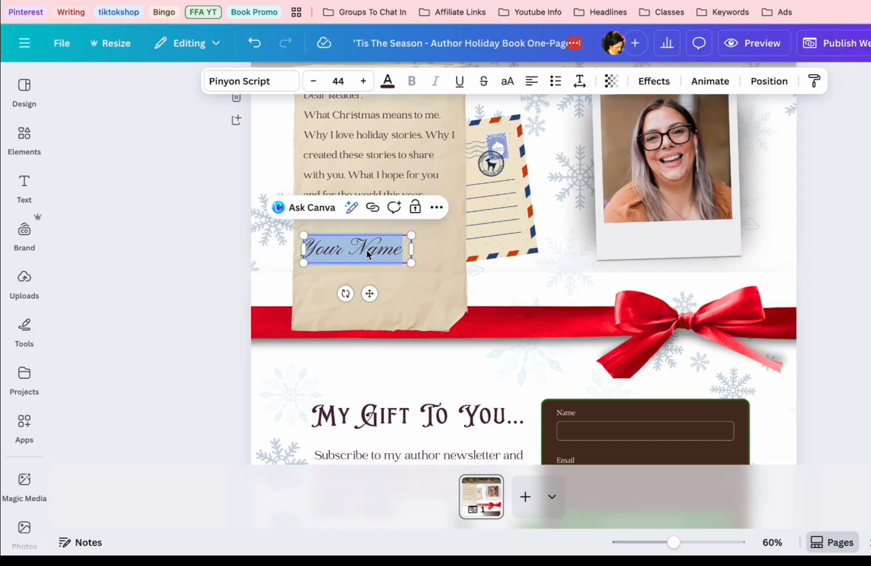
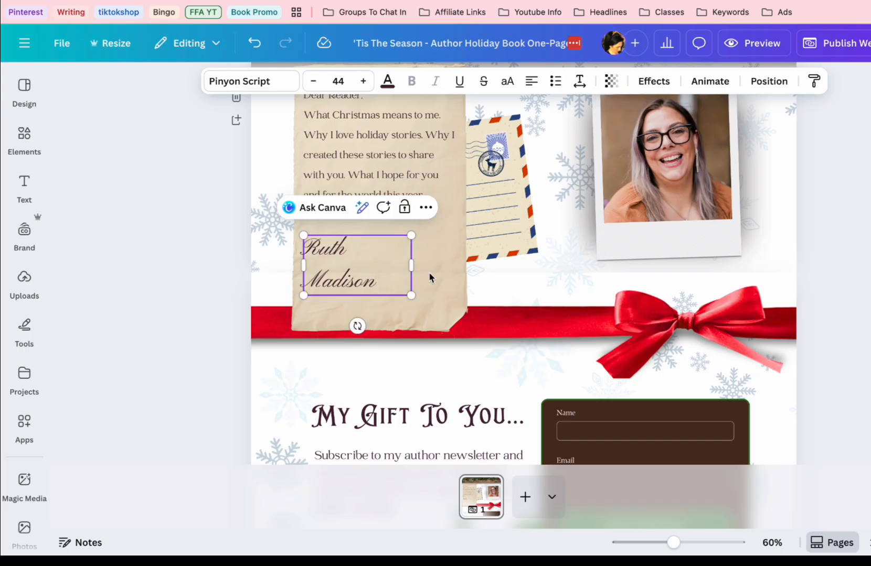
{"action": "left_click_drag", "start_coordinate": [411, 266], "coordinate": [449, 250]}
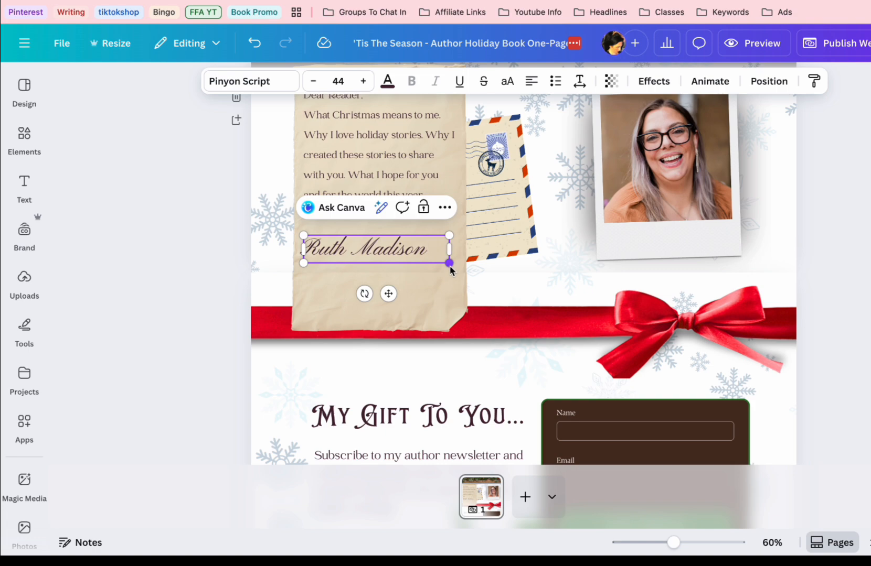
Select the polaroid photo frame and search the uploaded images for "headshot"
{"action": "left_click", "coordinate": [710, 151]}
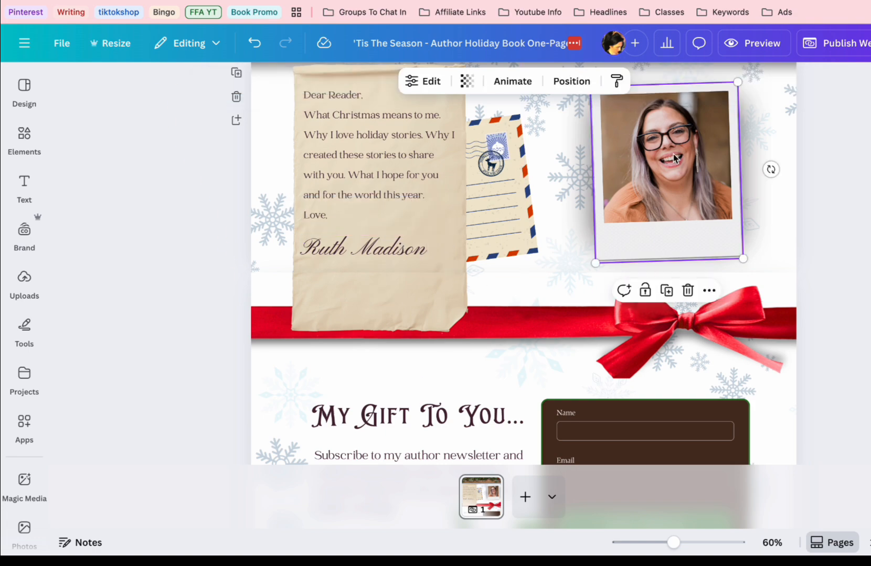
{"action": "left_click", "coordinate": [35, 205]}
{"action": "left_click", "coordinate": [35, 276]}
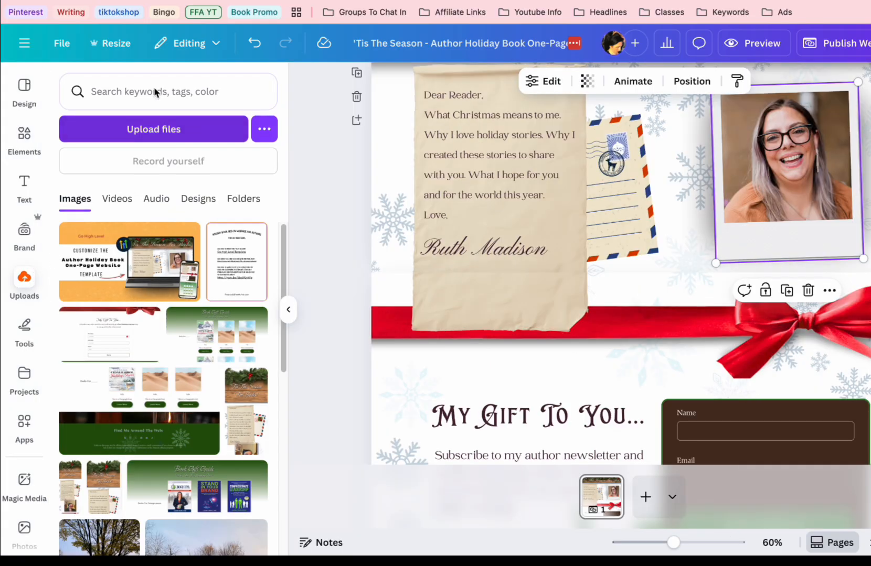
{"action": "left_click", "coordinate": [157, 88]}
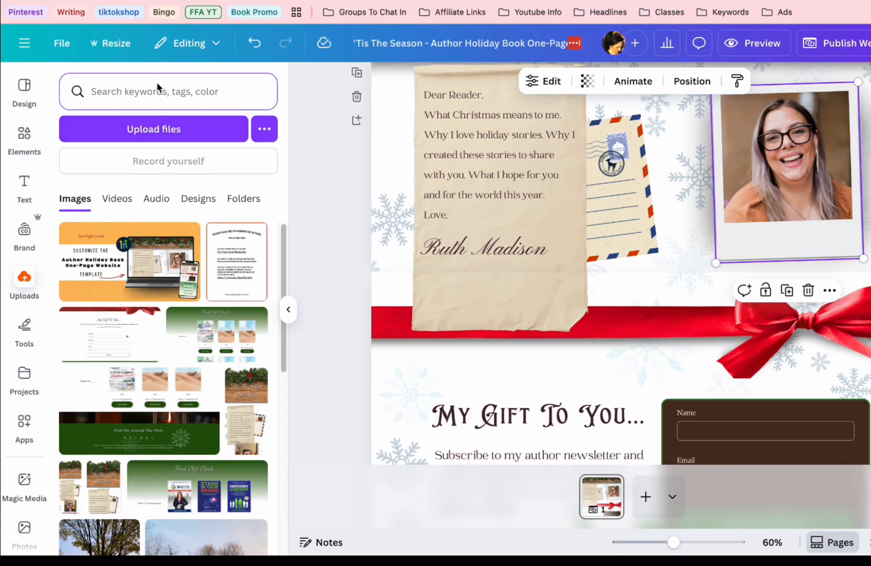
{"action": "type", "text": "headshot"}
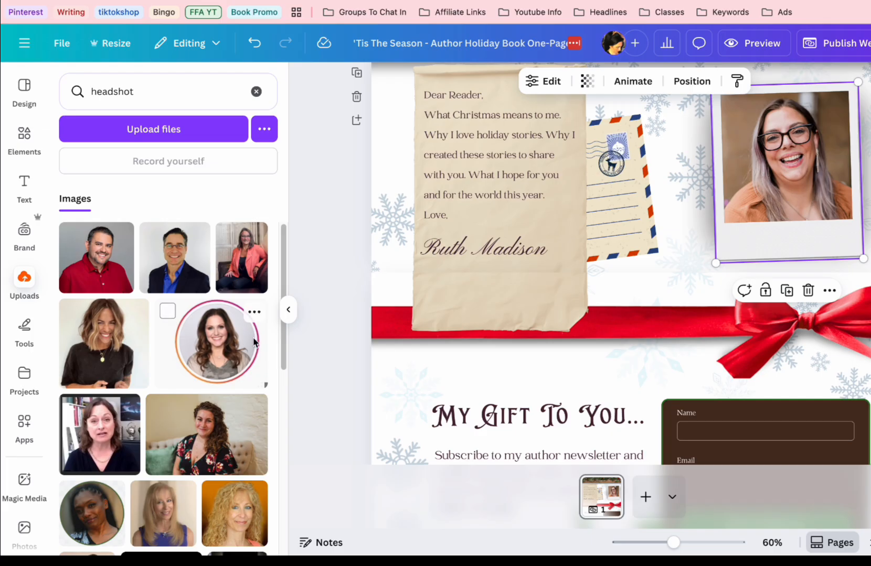
{"action": "scroll", "coordinate": [253, 342], "scroll_direction": "down", "scroll_amount": 4}
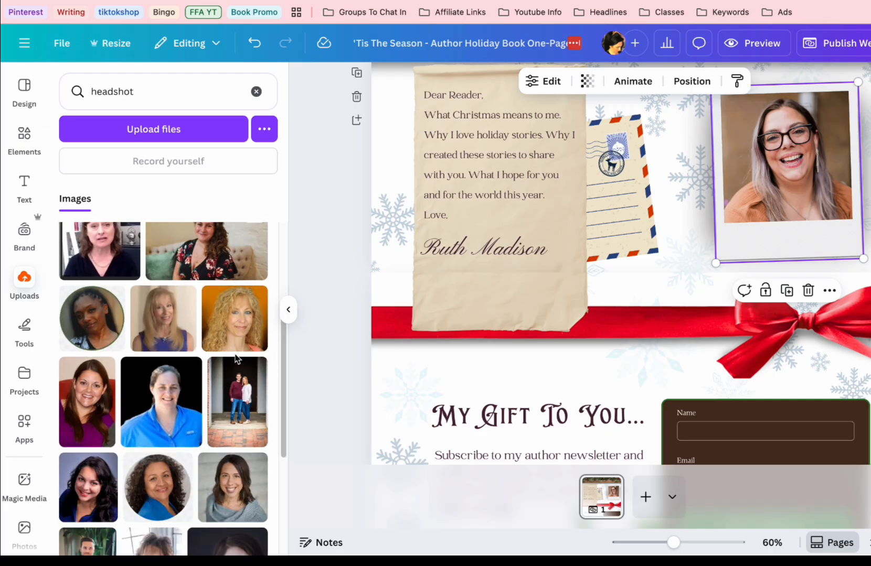
{"action": "scroll", "coordinate": [235, 359], "scroll_direction": "down", "scroll_amount": 4}
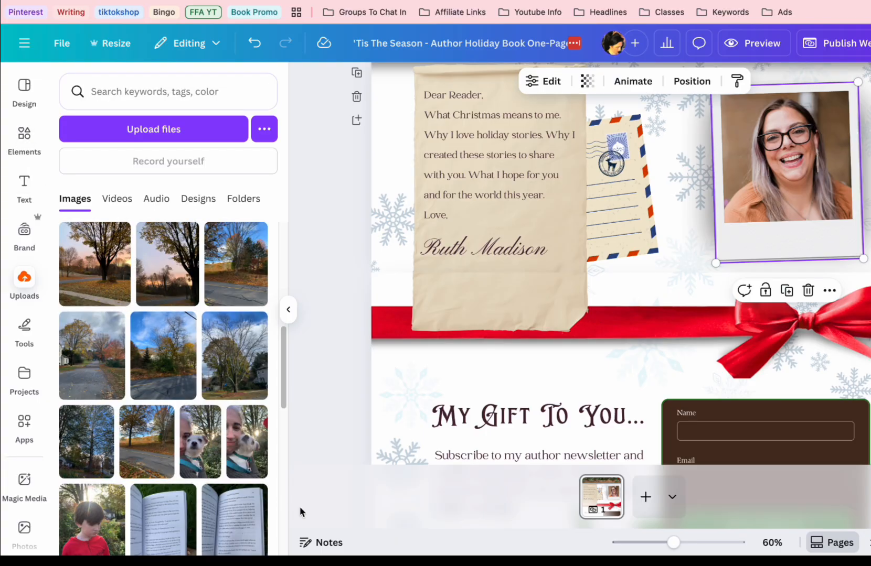
Replace the portrait in the polaroid frame with the uploaded photo of the white dog
{"action": "left_click_drag", "start_coordinate": [199, 438], "coordinate": [782, 163]}
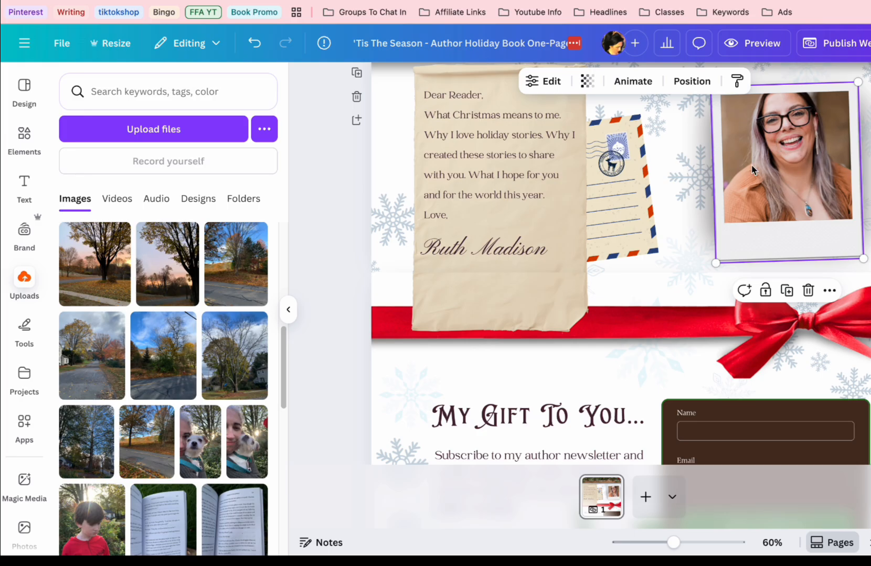
{"action": "scroll", "coordinate": [499, 236], "scroll_direction": "up", "scroll_amount": 3}
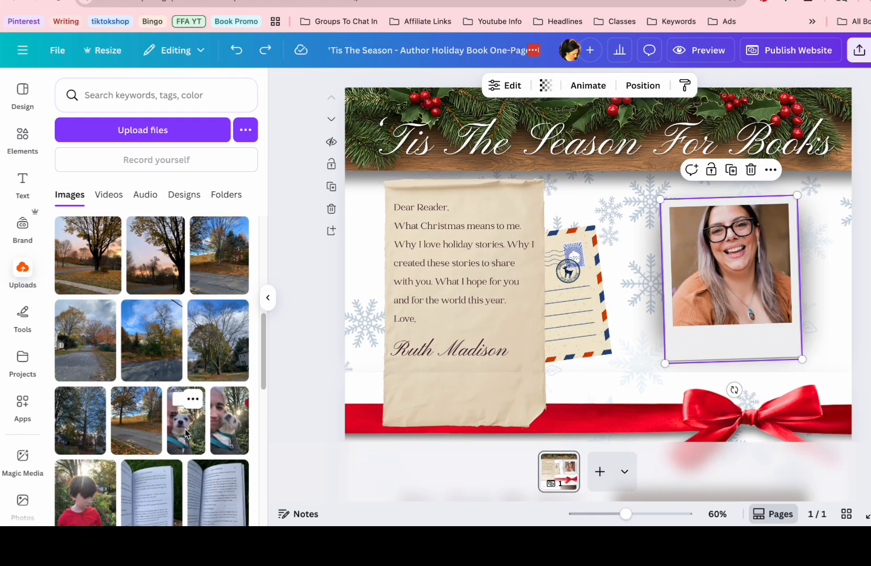
{"action": "left_click_drag", "start_coordinate": [186, 430], "coordinate": [731, 218]}
{"action": "left_click_drag", "start_coordinate": [706, 269], "coordinate": [669, 265]}
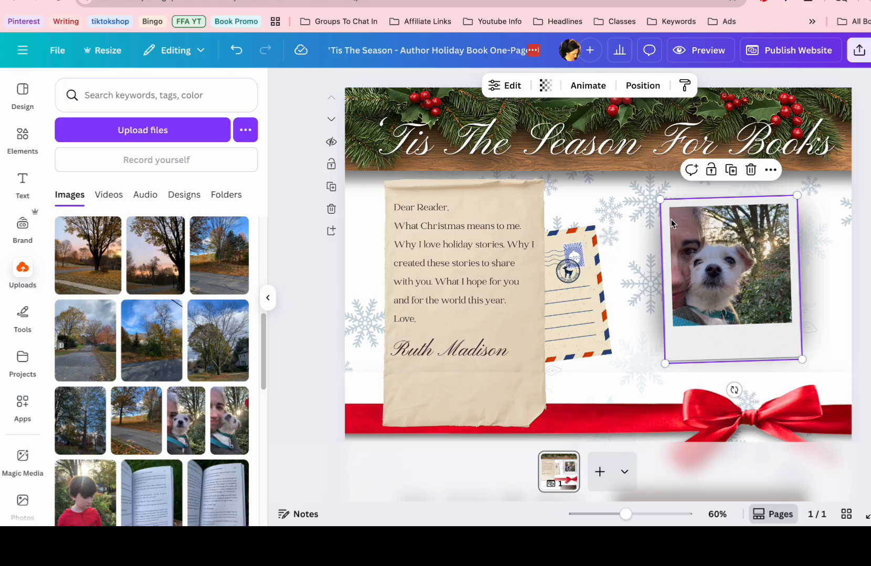
Enlarge and reposition the dog photo inside the polaroid frame so the dog's face fills it, and apply the changes
{"action": "left_click", "coordinate": [501, 85]}
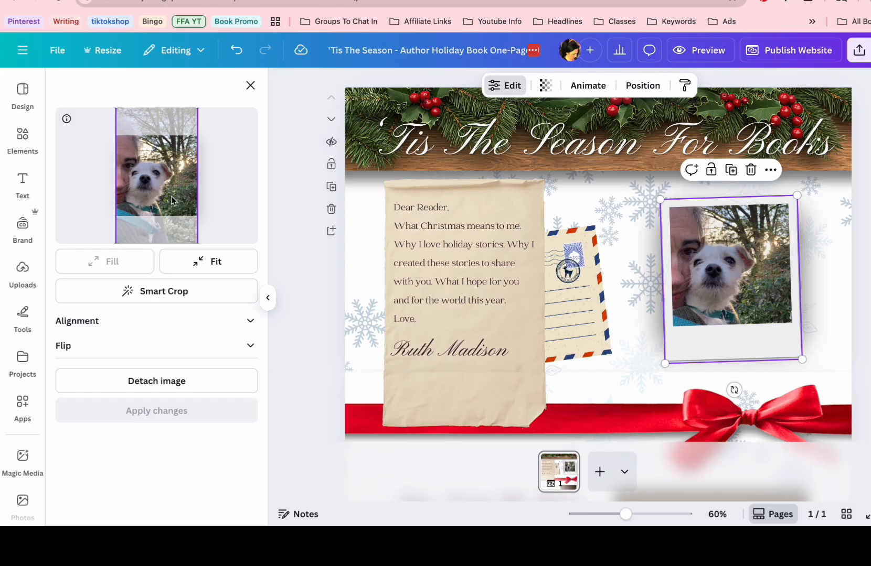
{"action": "left_click_drag", "start_coordinate": [165, 170], "coordinate": [162, 200]}
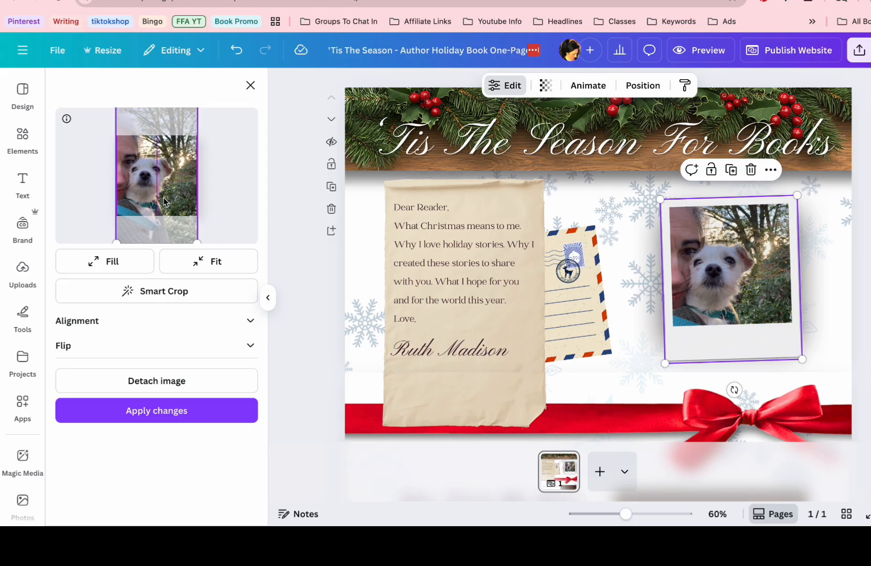
{"action": "left_click_drag", "start_coordinate": [196, 243], "coordinate": [274, 332]}
{"action": "left_click_drag", "start_coordinate": [217, 221], "coordinate": [204, 164]}
{"action": "left_click", "coordinate": [172, 412]}
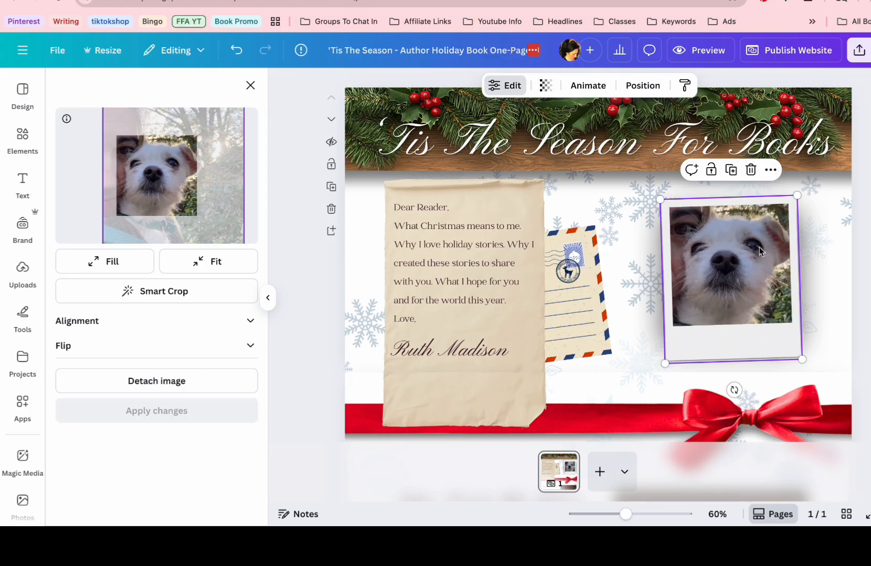
{"action": "left_click", "coordinate": [776, 283]}
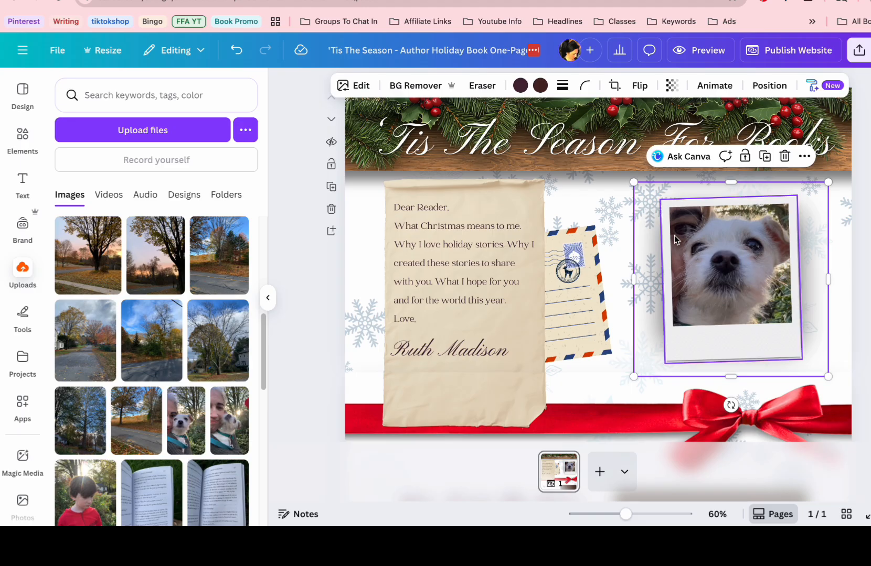
{"action": "left_click", "coordinate": [408, 250]}
{"action": "left_click", "coordinate": [407, 249]}
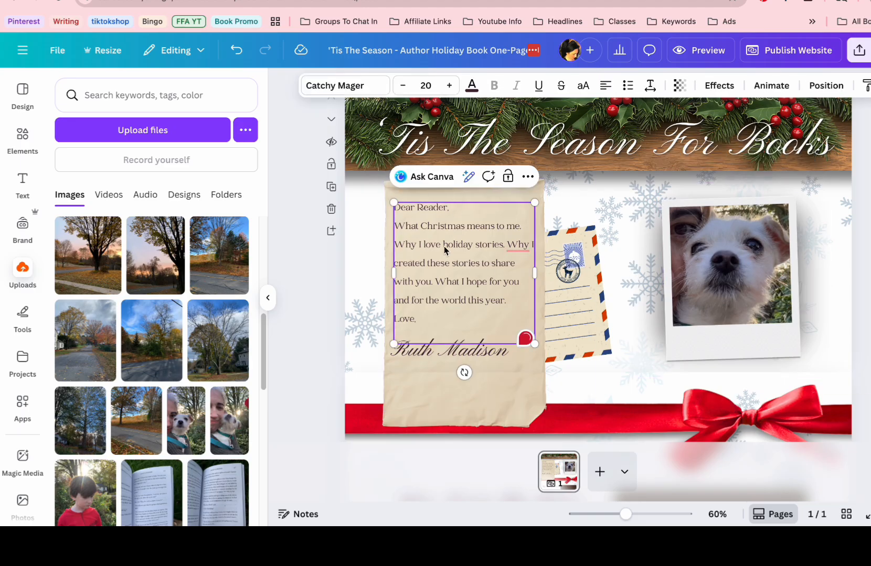
Select the mailing-list form in the "My Gift To You..." section and look through the ready-made form elements
{"action": "scroll", "coordinate": [638, 306], "scroll_direction": "down", "scroll_amount": 5}
{"action": "left_click", "coordinate": [713, 237]}
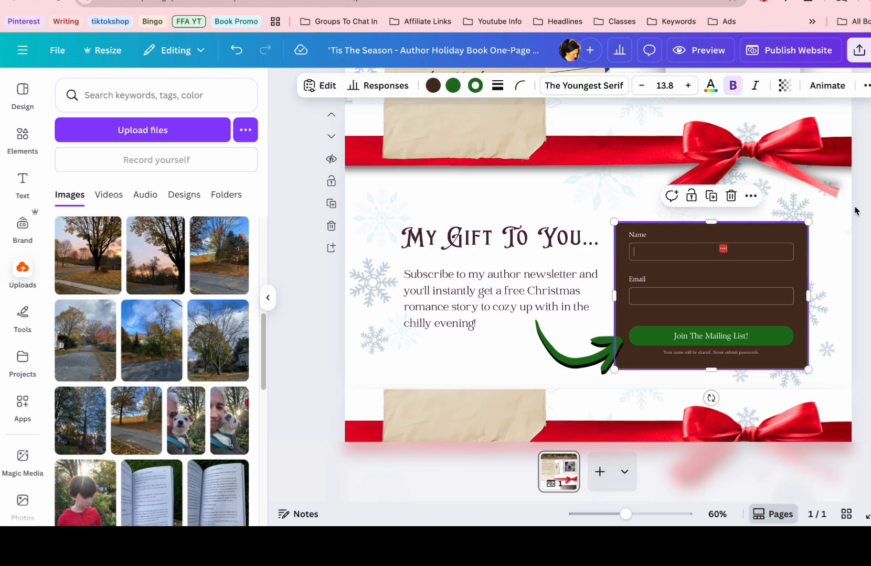
{"action": "left_click", "coordinate": [18, 136]}
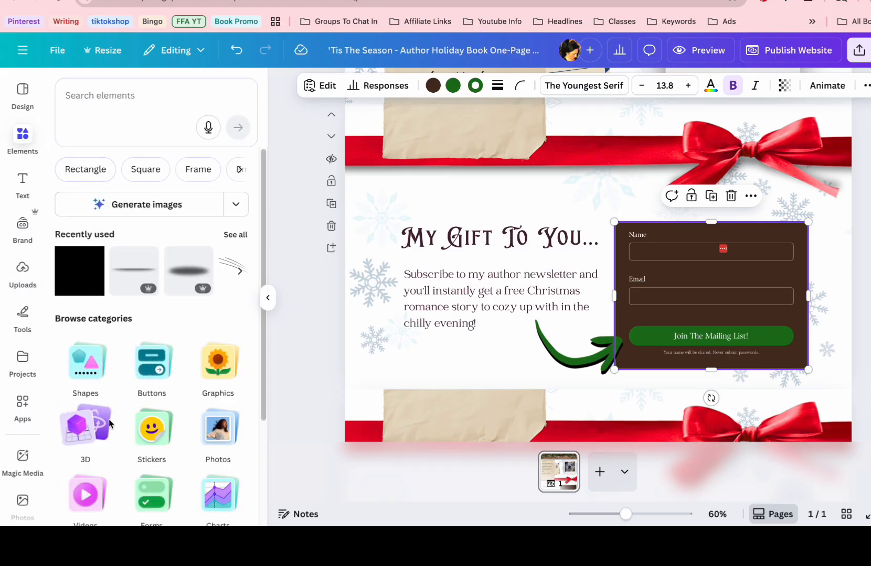
{"action": "scroll", "coordinate": [200, 441], "scroll_direction": "down", "scroll_amount": 1}
{"action": "scroll", "coordinate": [200, 440], "scroll_direction": "down", "scroll_amount": 3}
{"action": "left_click", "coordinate": [146, 386]}
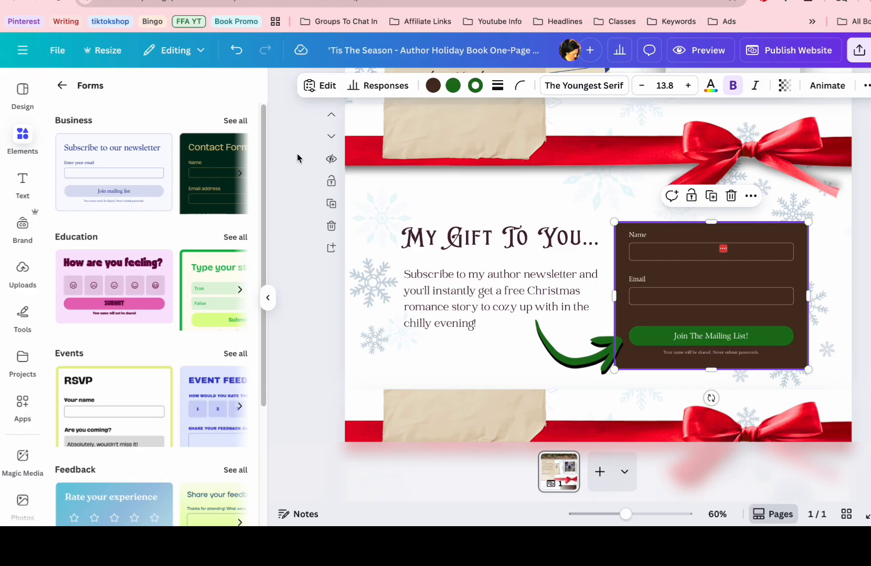
Try out the Name and Email fields of the mailing-list form
{"action": "left_click", "coordinate": [650, 251]}
{"action": "left_click", "coordinate": [671, 293]}
{"action": "left_click", "coordinate": [669, 257]}
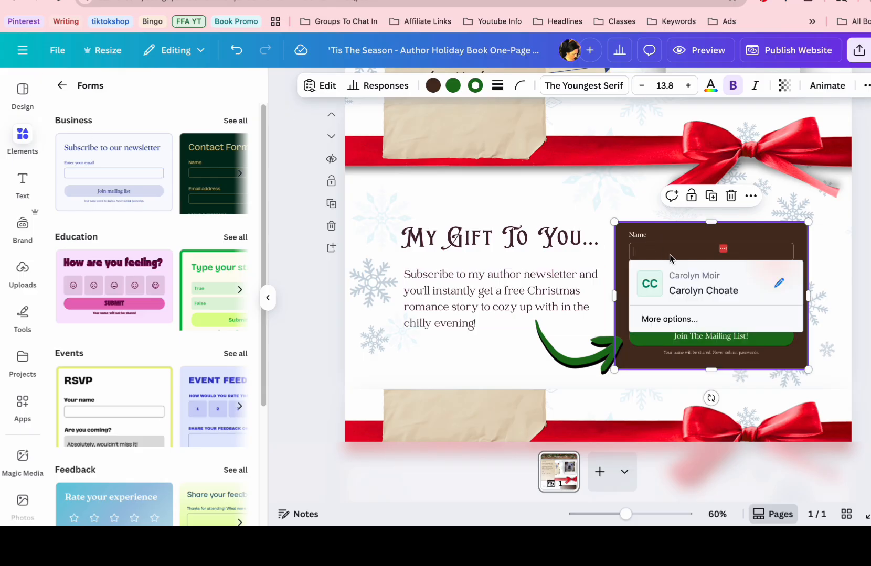
Check the mailing-list form's responses and select the text of the newsletter paragraph beside the form
{"action": "left_click", "coordinate": [586, 265]}
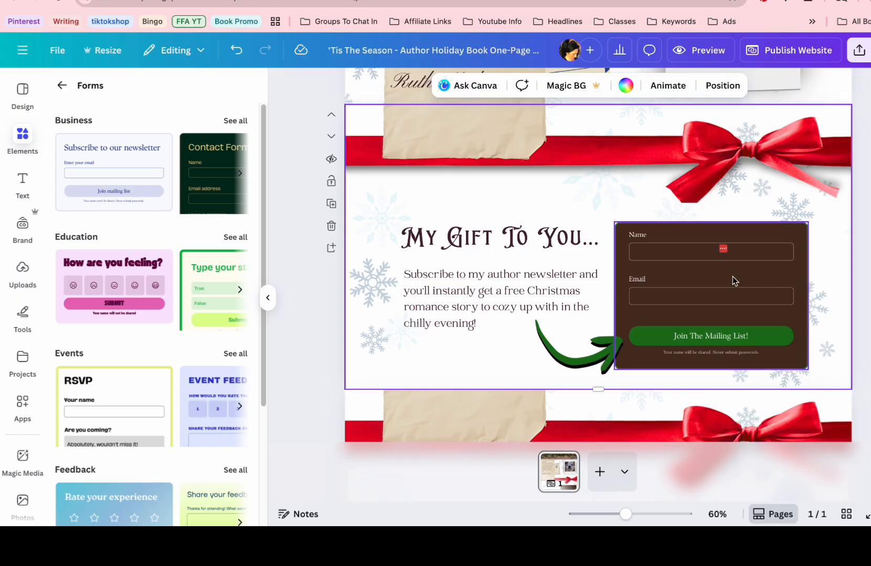
{"action": "left_click", "coordinate": [615, 344]}
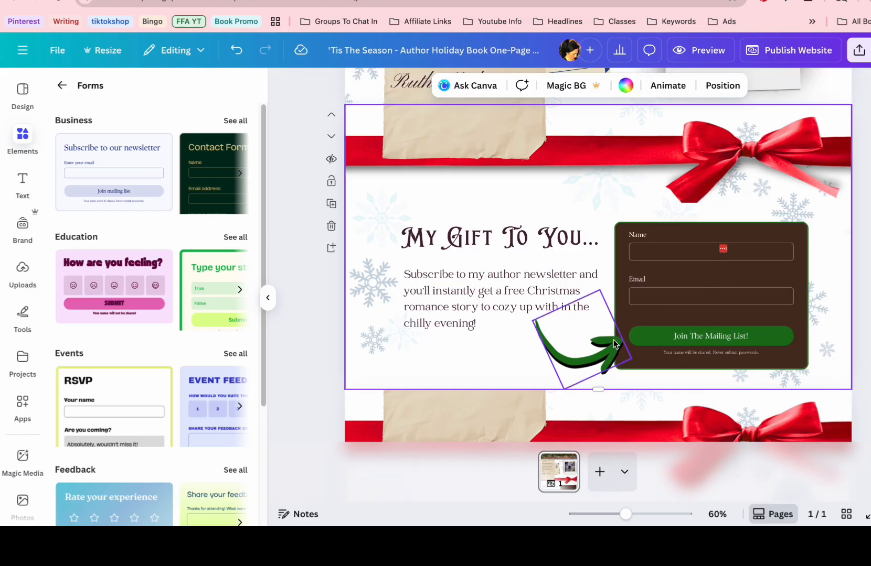
{"action": "left_click", "coordinate": [627, 333]}
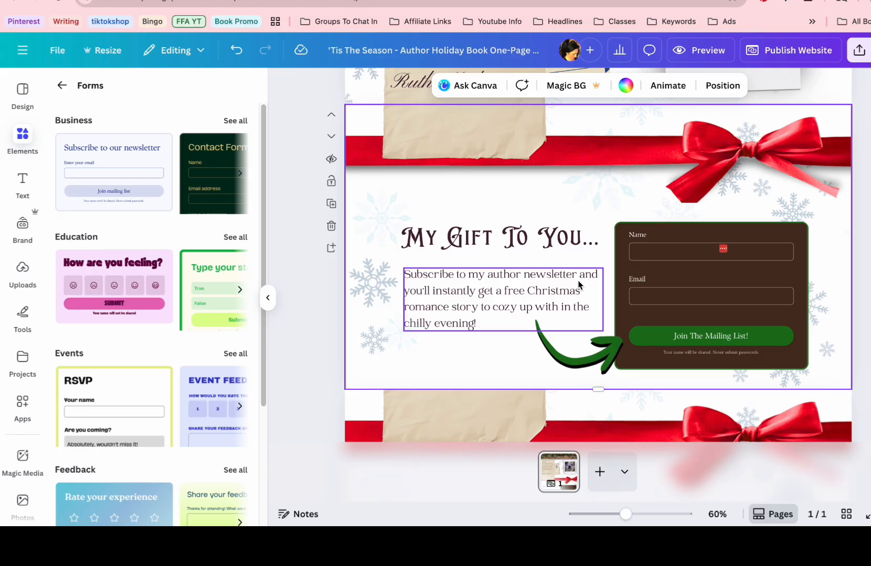
{"action": "left_click", "coordinate": [705, 231]}
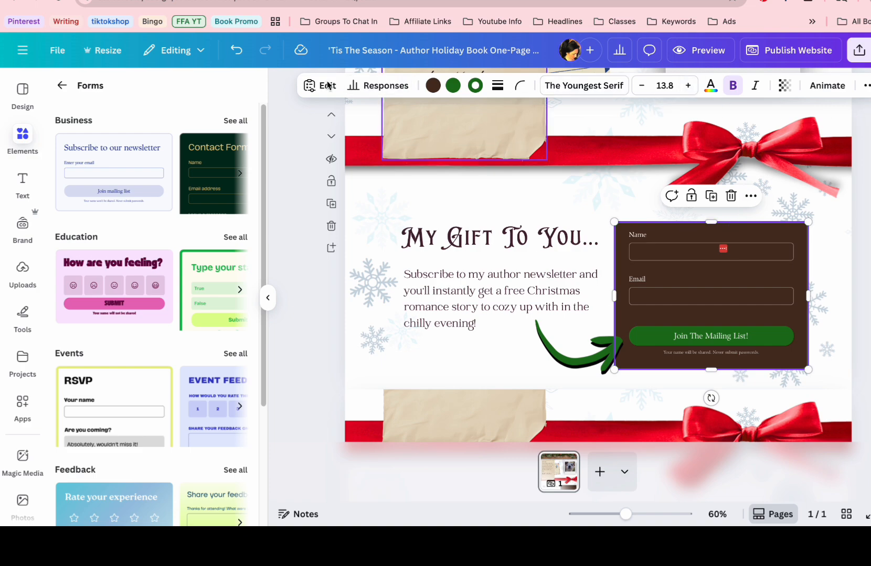
{"action": "left_click", "coordinate": [388, 89]}
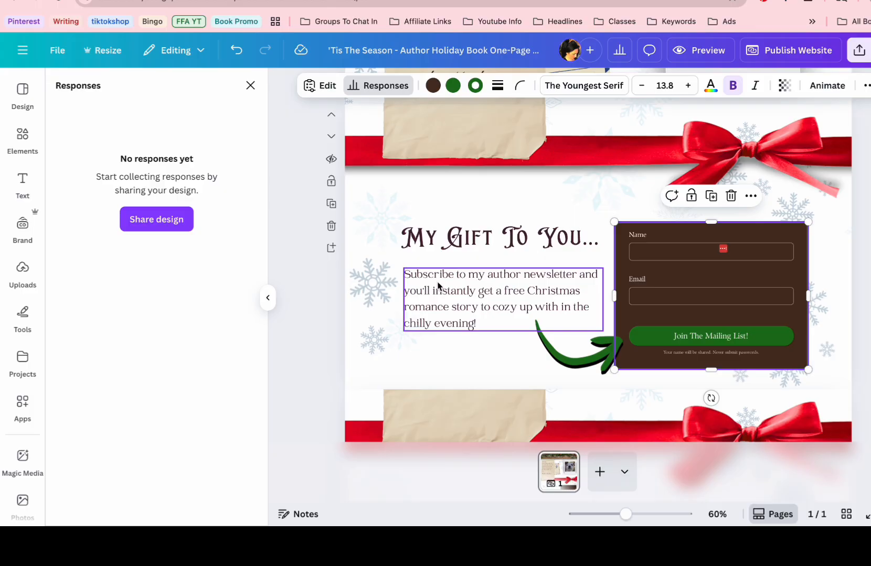
{"action": "left_click", "coordinate": [438, 319]}
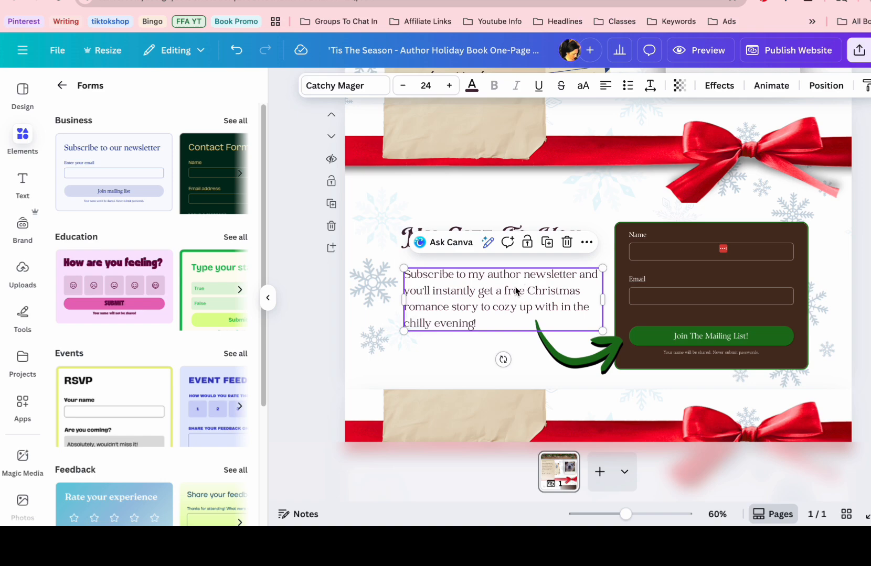
{"action": "double_click", "coordinate": [484, 306]}
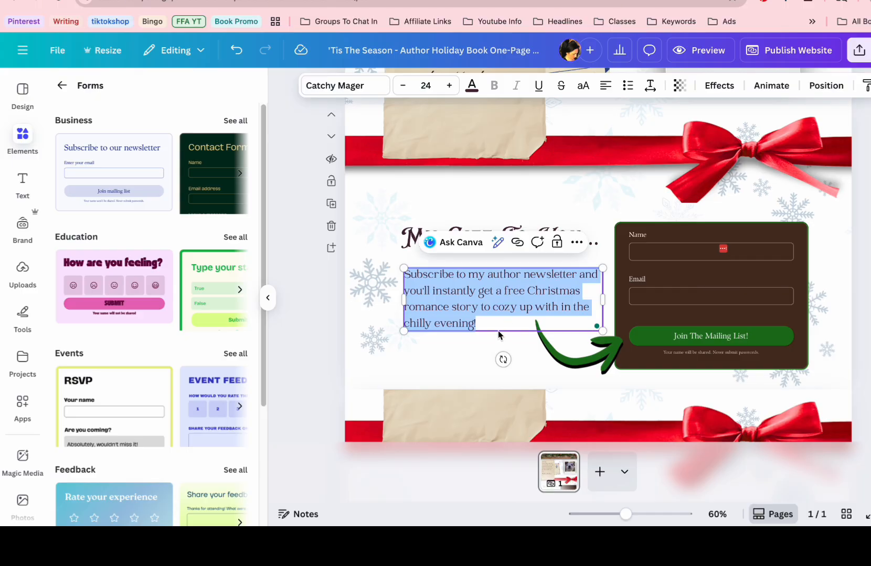
Delete the duplicate "My Gift To You..." section above the Gift Guide
{"action": "scroll", "coordinate": [499, 334], "scroll_direction": "down", "scroll_amount": 3}
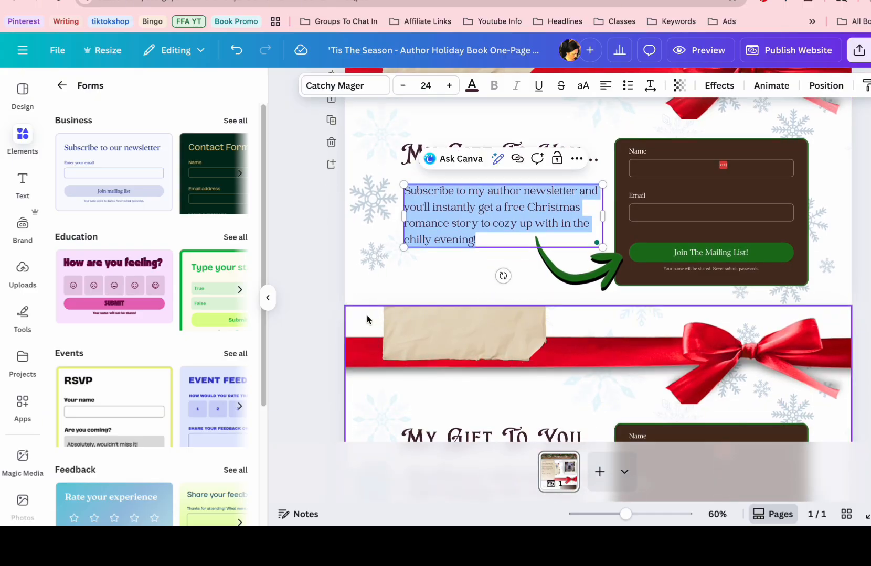
{"action": "left_click", "coordinate": [367, 319]}
{"action": "left_click", "coordinate": [331, 427]}
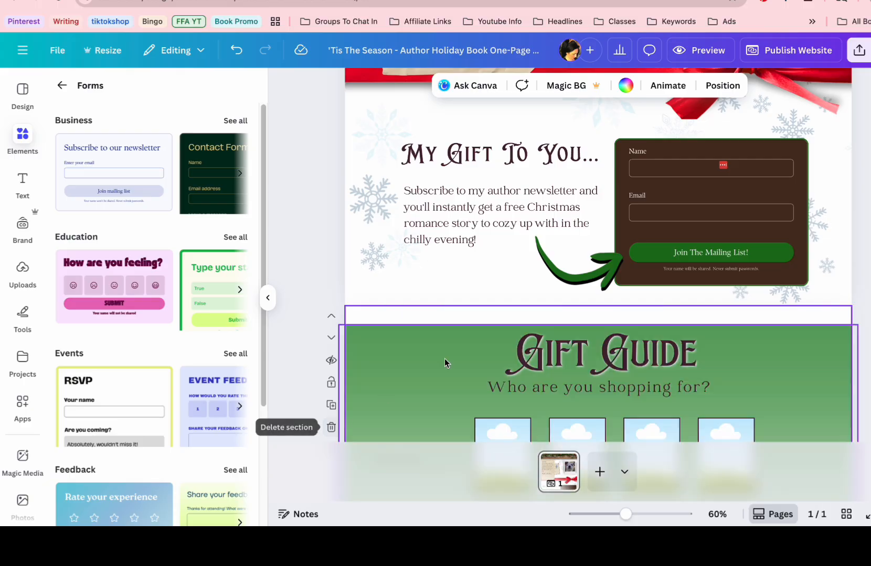
Fill in the blank of the Gift Guide's first row label so it reads "Books For Romantasy Lovers"
{"action": "scroll", "coordinate": [491, 345], "scroll_direction": "down", "scroll_amount": 2}
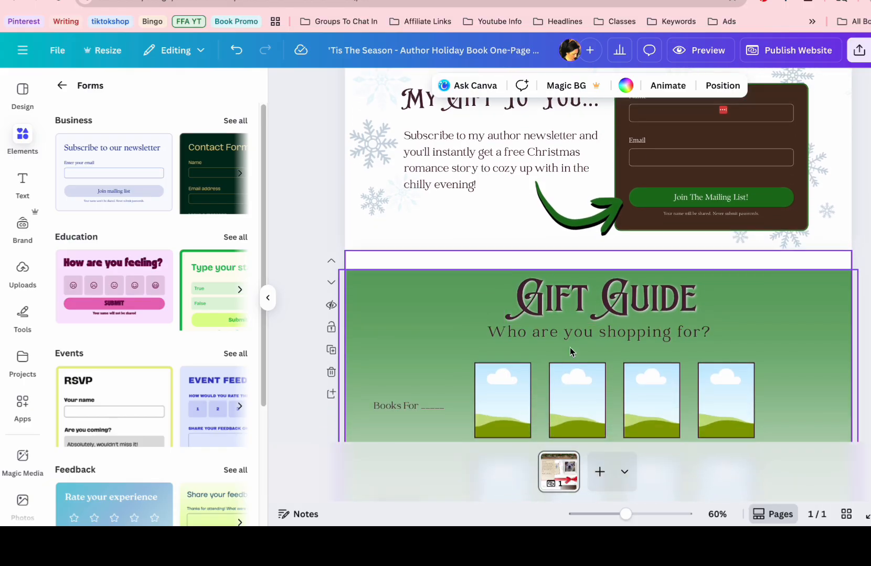
{"action": "left_click", "coordinate": [405, 408]}
{"action": "double_click", "coordinate": [435, 404]}
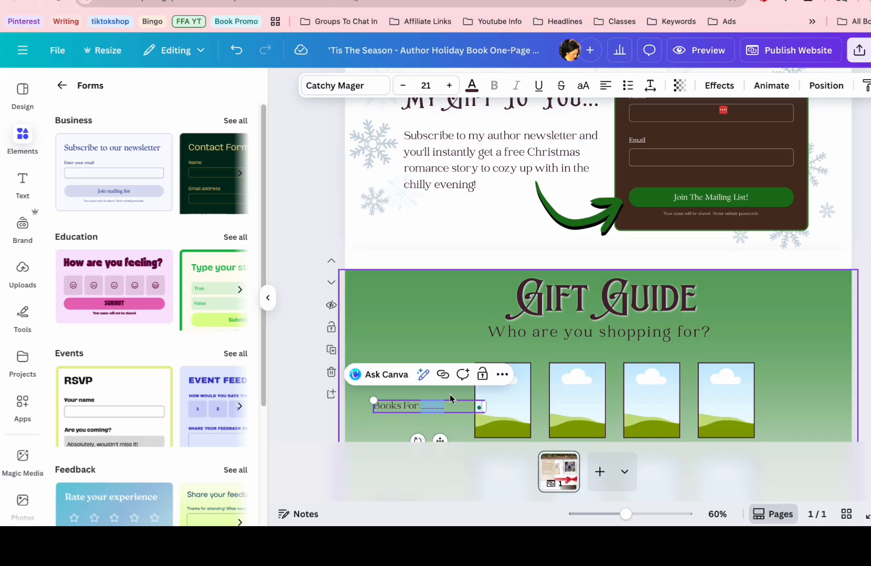
{"action": "type", "text": "C"}
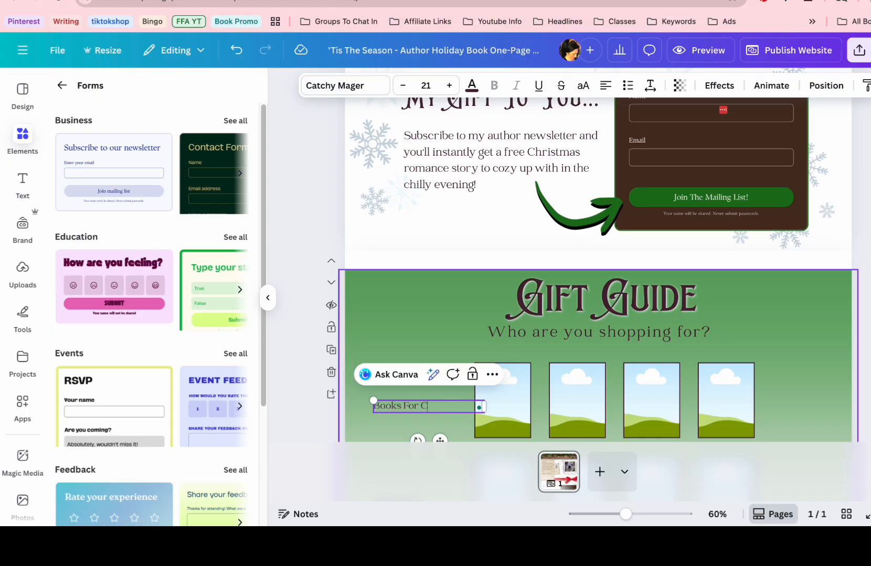
{"action": "type", "text": "ollege"}
{"action": "type", "text": "Romantasy Lovers"}
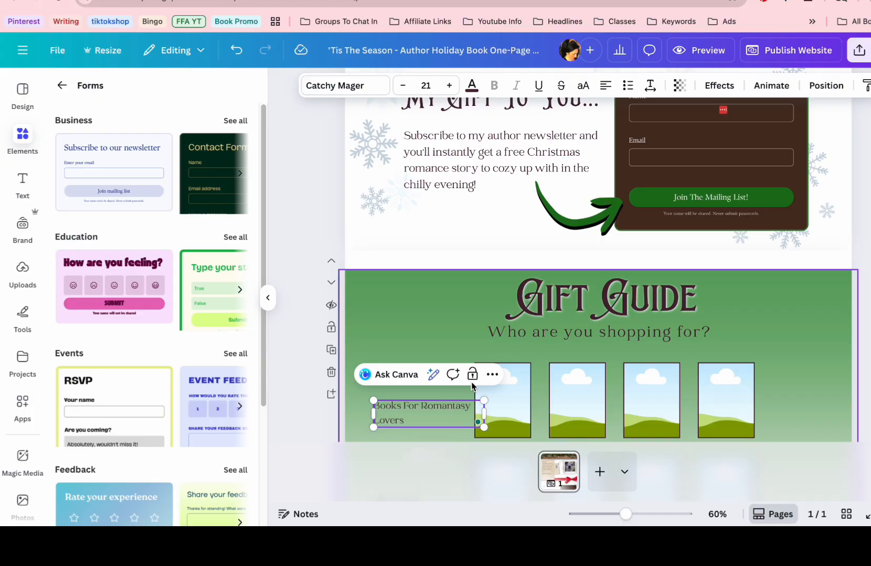
Narrow the "Books For Romantasy Lovers" label so it wraps onto three lines beside the first row of book frames
{"action": "left_click_drag", "start_coordinate": [484, 413], "coordinate": [524, 411]}
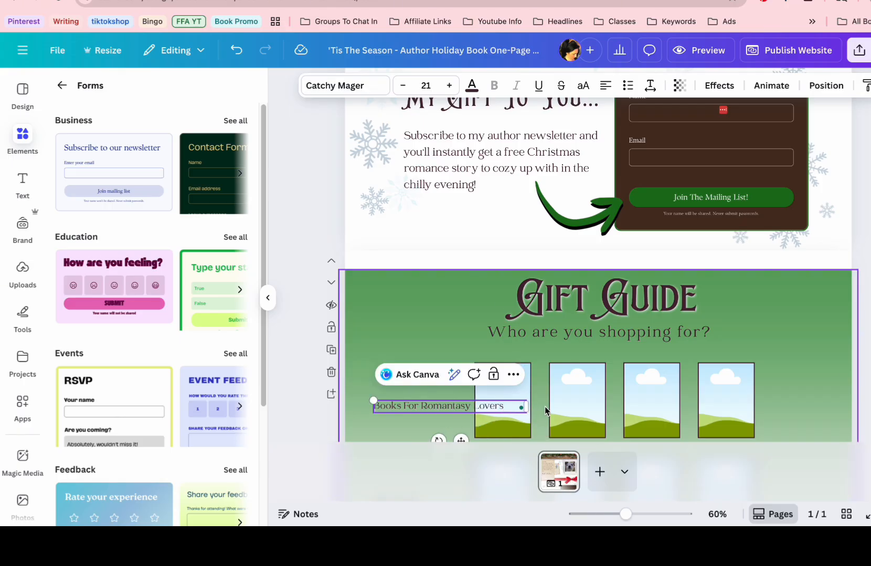
{"action": "scroll", "coordinate": [527, 411], "scroll_direction": "down", "scroll_amount": 3}
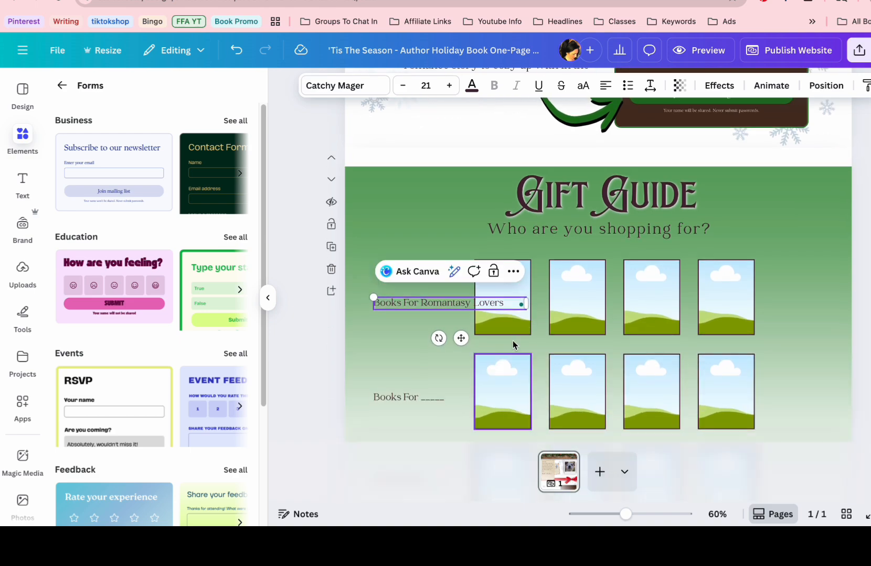
{"action": "left_click_drag", "start_coordinate": [527, 305], "coordinate": [431, 297]}
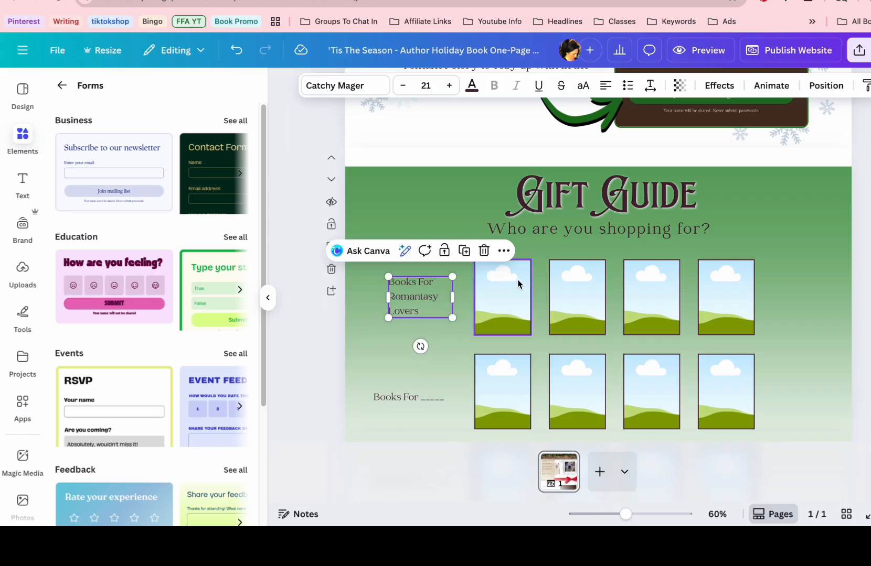
Preview the website in desktop view, examine the page from the header to the footer, and return to the editor
{"action": "left_click", "coordinate": [517, 284]}
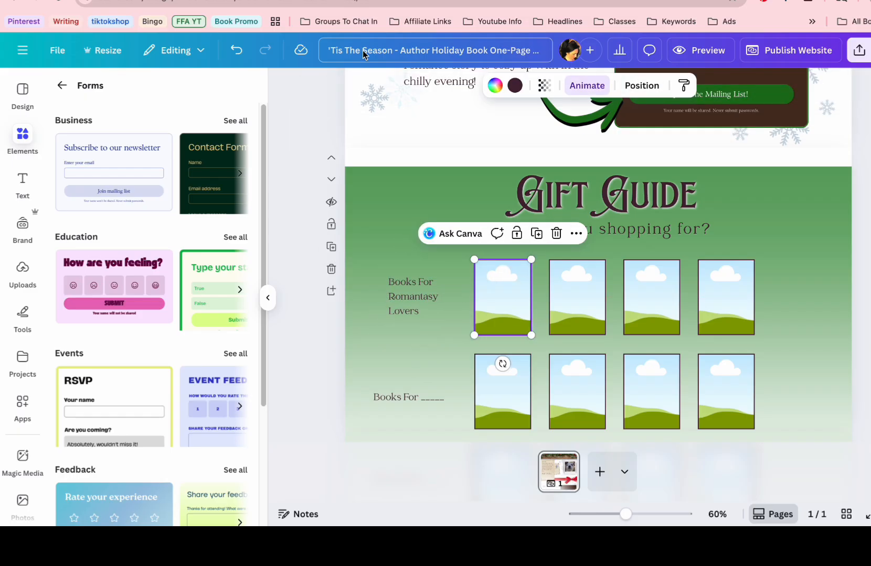
{"action": "left_click", "coordinate": [697, 50]}
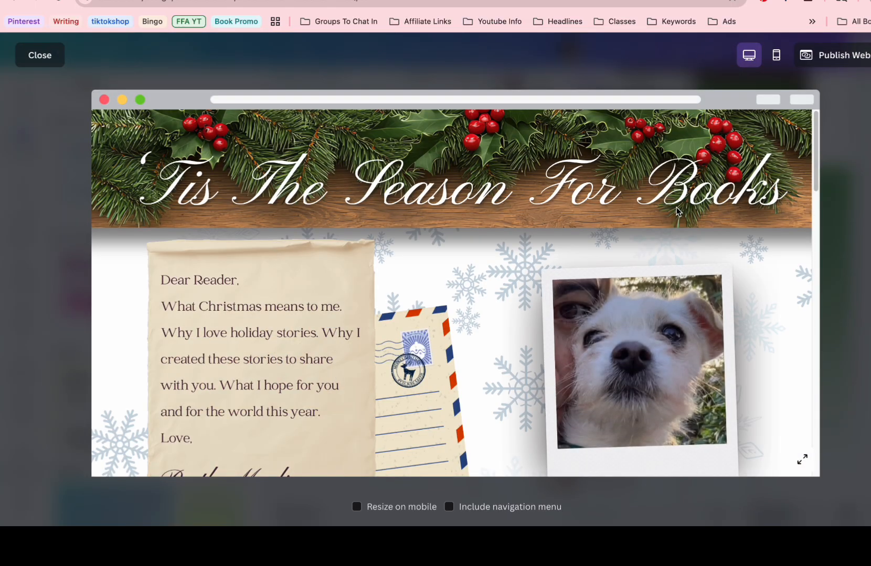
{"action": "scroll", "coordinate": [524, 288], "scroll_direction": "down", "scroll_amount": 5}
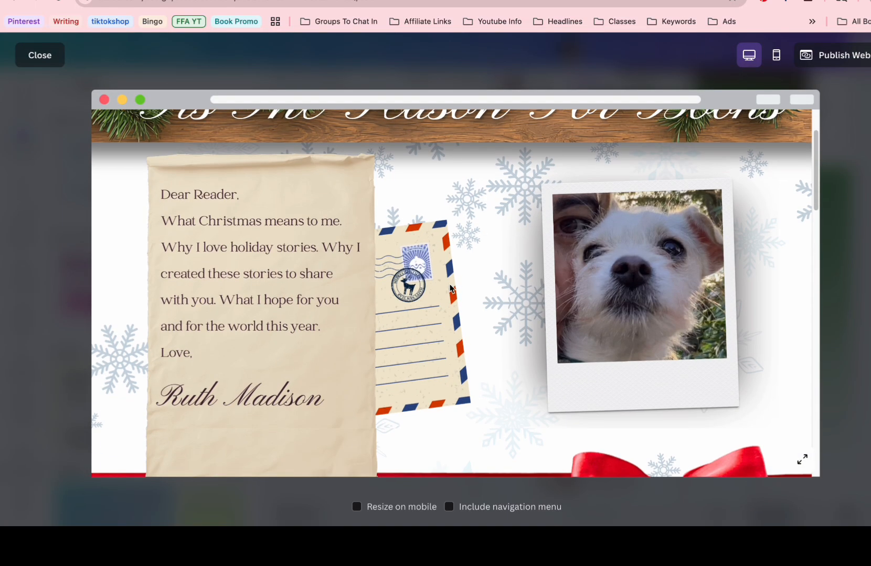
{"action": "scroll", "coordinate": [433, 286], "scroll_direction": "down", "scroll_amount": 15}
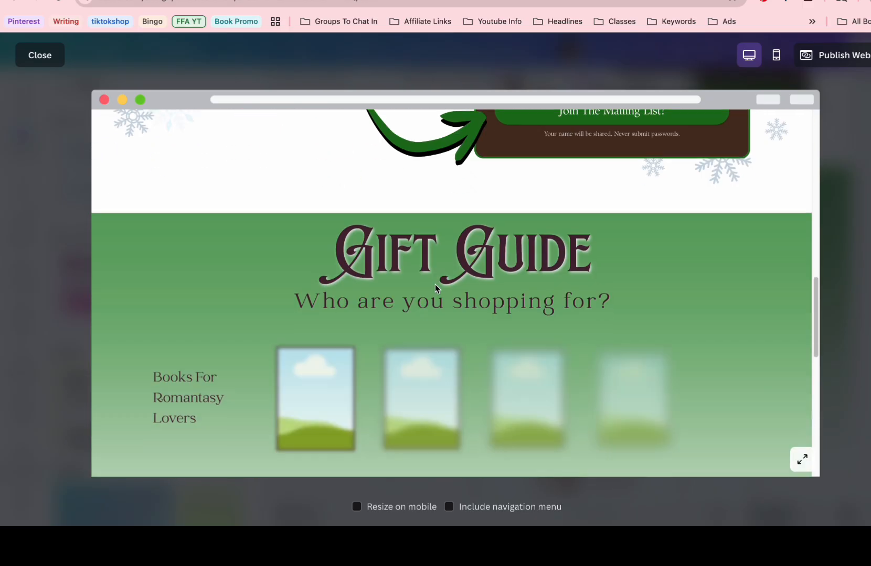
{"action": "scroll", "coordinate": [435, 284], "scroll_direction": "down", "scroll_amount": 8}
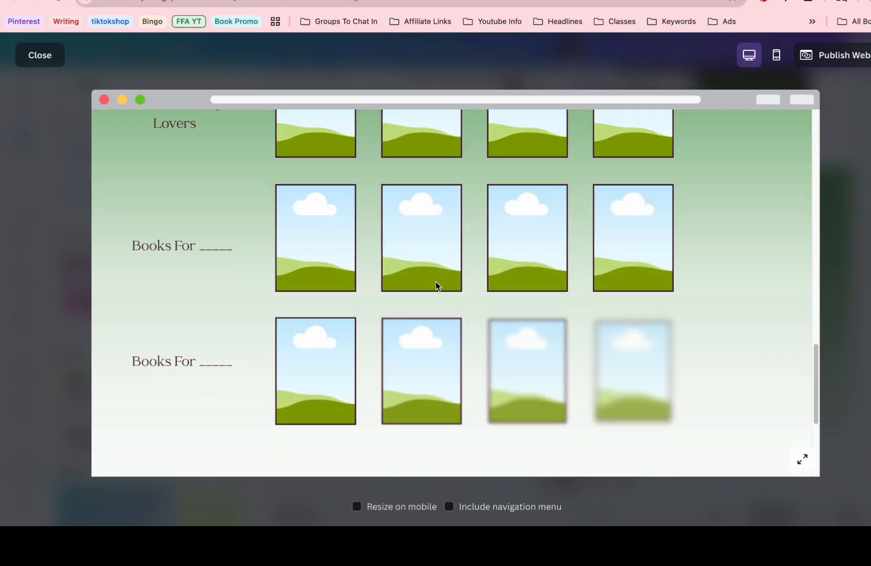
{"action": "scroll", "coordinate": [435, 283], "scroll_direction": "down", "scroll_amount": 2}
{"action": "scroll", "coordinate": [435, 283], "scroll_direction": "up", "scroll_amount": 9}
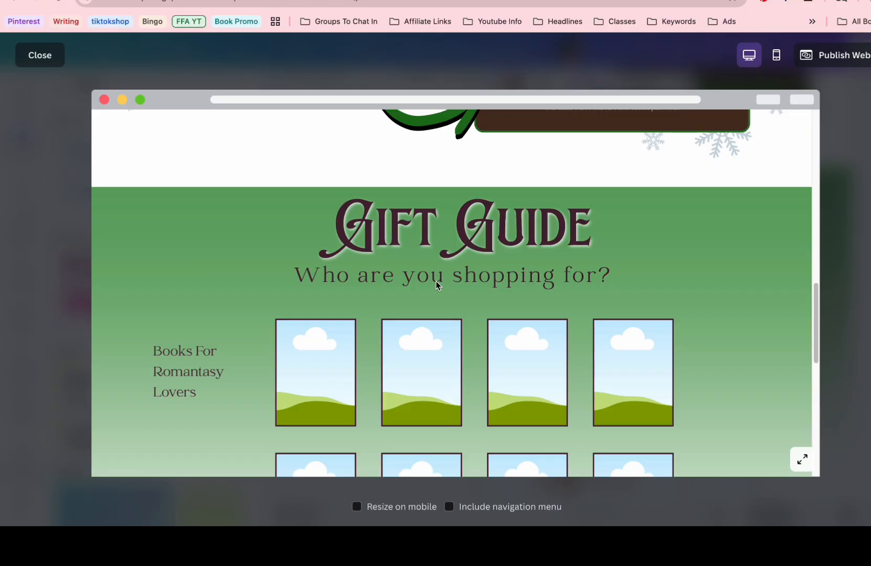
{"action": "scroll", "coordinate": [436, 284], "scroll_direction": "down", "scroll_amount": 2}
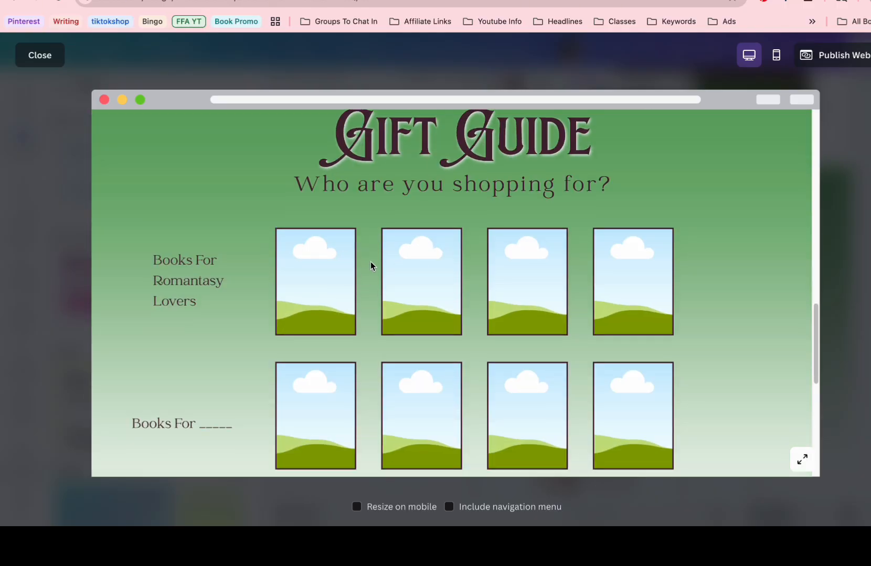
{"action": "scroll", "coordinate": [370, 261], "scroll_direction": "down", "scroll_amount": 10}
{"action": "scroll", "coordinate": [370, 261], "scroll_direction": "up", "scroll_amount": 14}
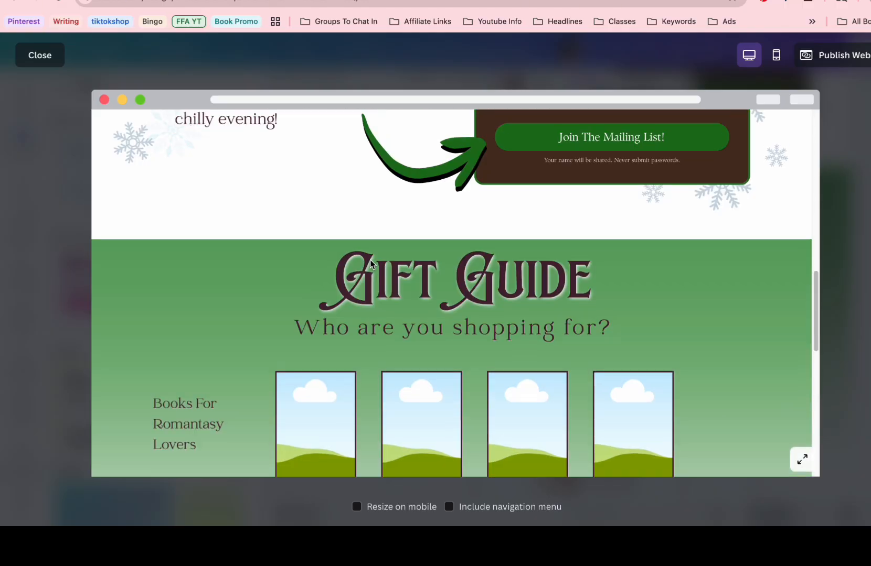
{"action": "scroll", "coordinate": [370, 260], "scroll_direction": "down", "scroll_amount": 10}
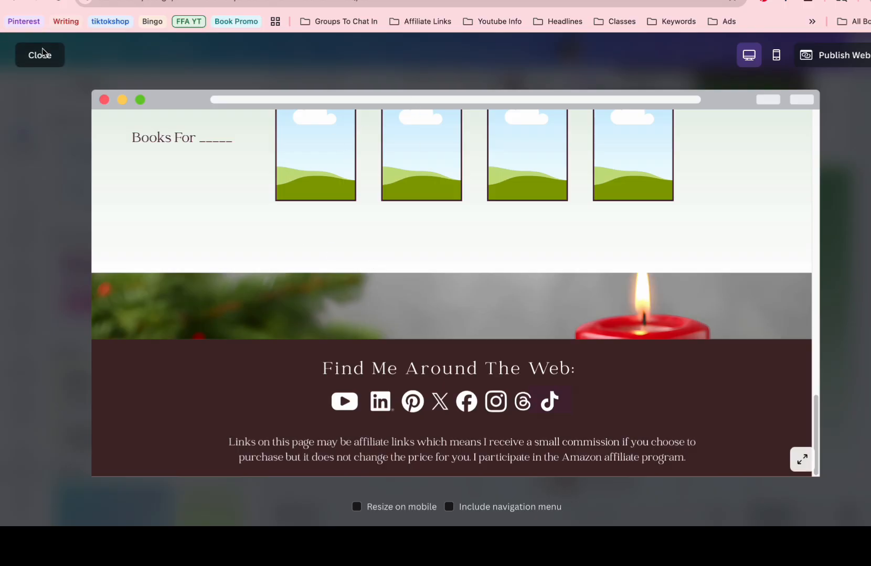
{"action": "left_click", "coordinate": [25, 55]}
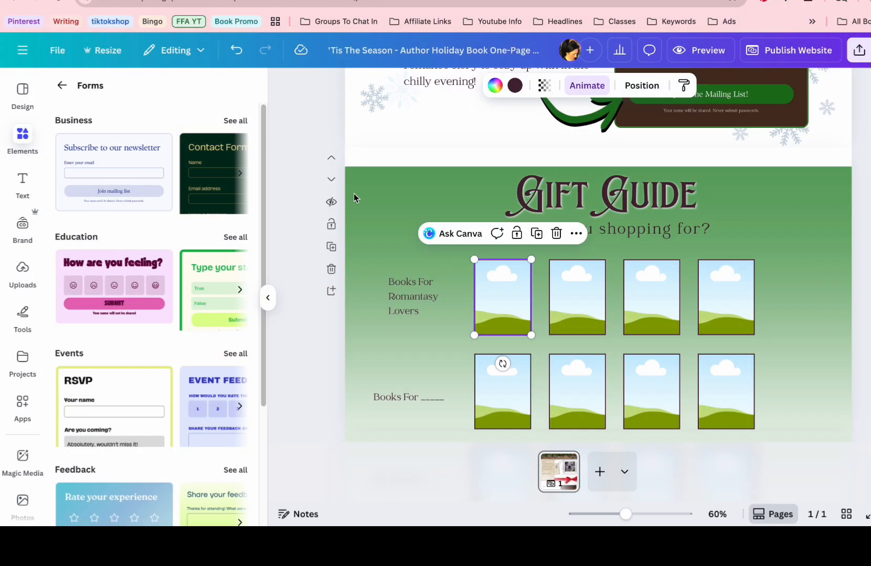
Place the uploaded Cedar Harbor Holiday Stories cover in the first frame of the Romantasy Lovers row
{"action": "left_click", "coordinate": [24, 281]}
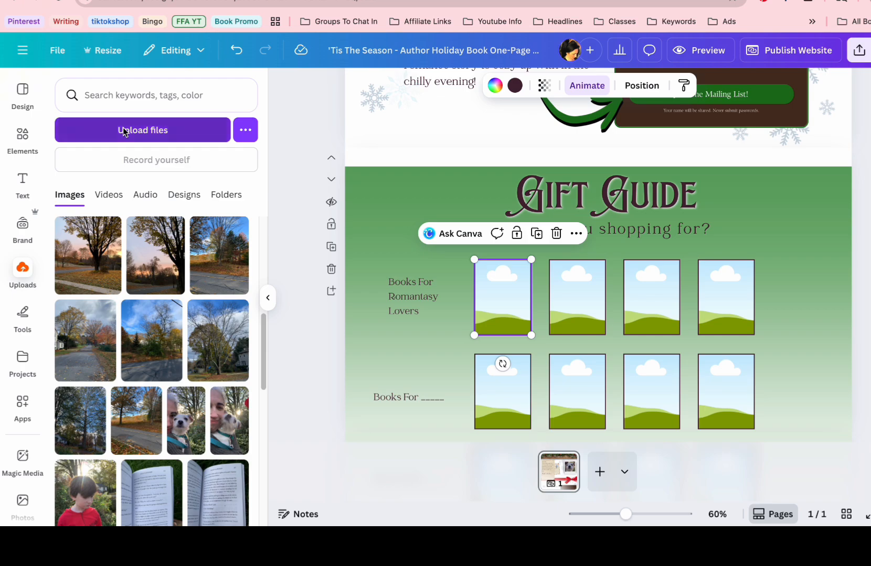
{"action": "left_click", "coordinate": [124, 132]}
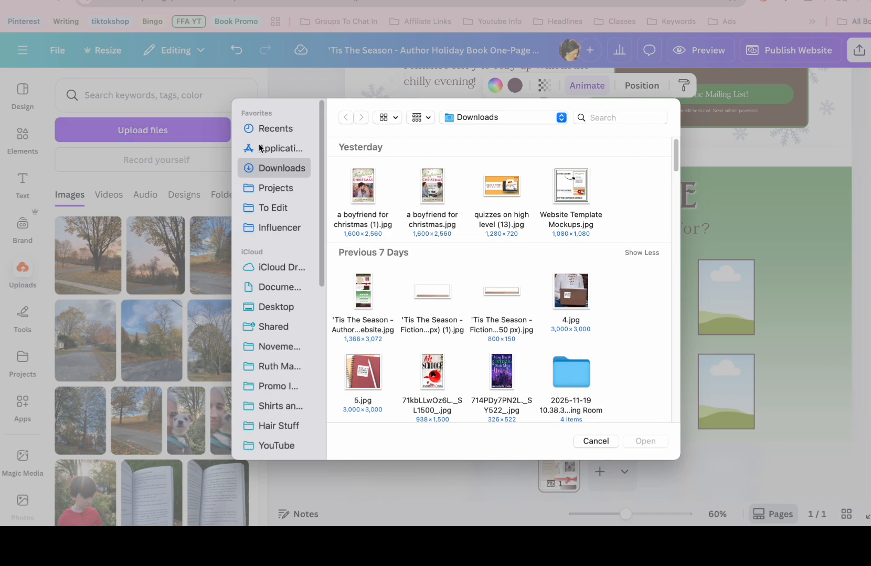
{"action": "left_click", "coordinate": [604, 444]}
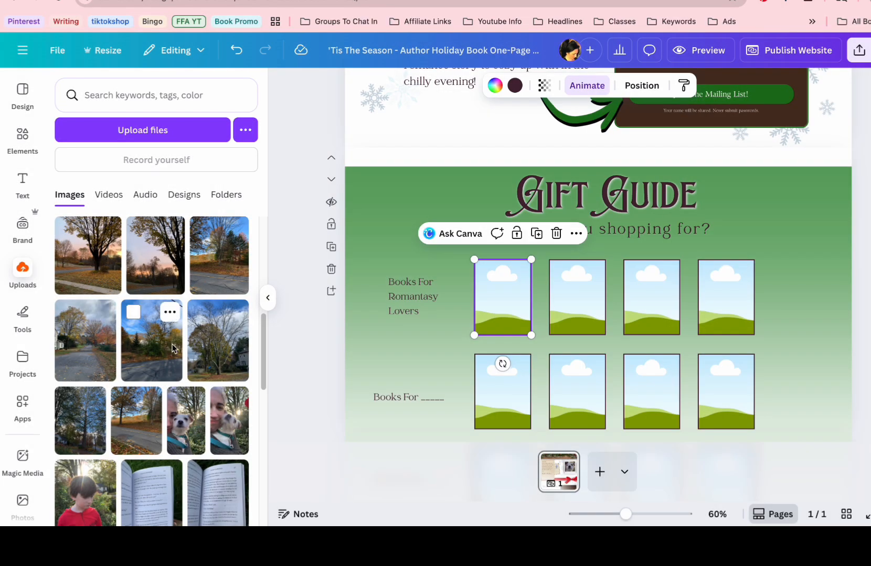
{"action": "scroll", "coordinate": [158, 357], "scroll_direction": "down", "scroll_amount": 10}
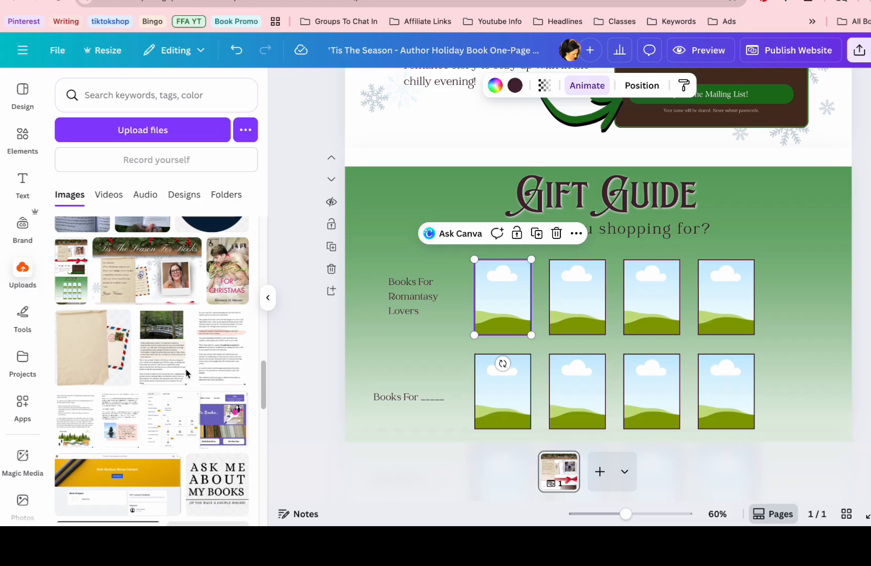
{"action": "scroll", "coordinate": [181, 350], "scroll_direction": "down", "scroll_amount": 5}
{"action": "scroll", "coordinate": [189, 350], "scroll_direction": "down", "scroll_amount": 3}
{"action": "scroll", "coordinate": [210, 367], "scroll_direction": "down", "scroll_amount": 3}
{"action": "left_click_drag", "start_coordinate": [224, 396], "coordinate": [501, 308]}
{"action": "left_click", "coordinate": [353, 304]}
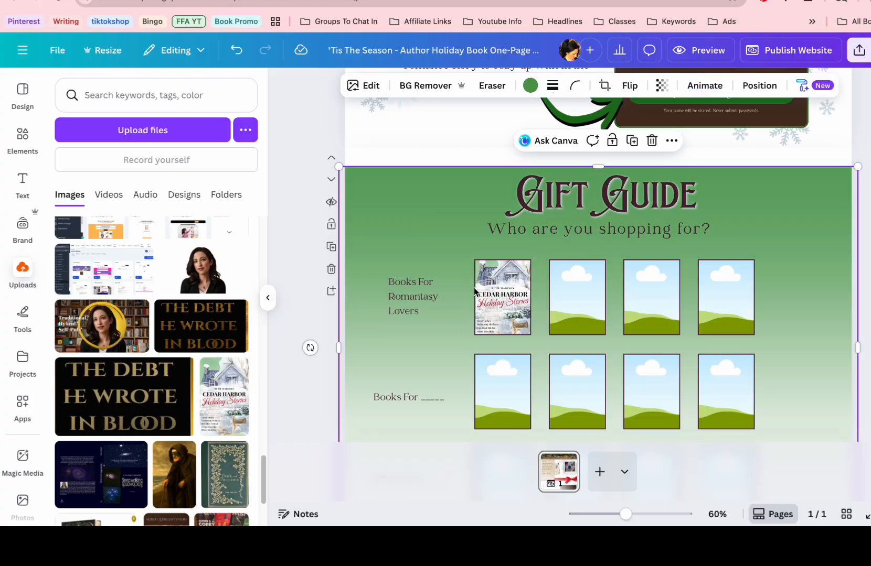
Extend the Gift Guide's green gradient background downward toward the candle banner, and select the banner
{"action": "scroll", "coordinate": [474, 284], "scroll_direction": "down", "scroll_amount": 1}
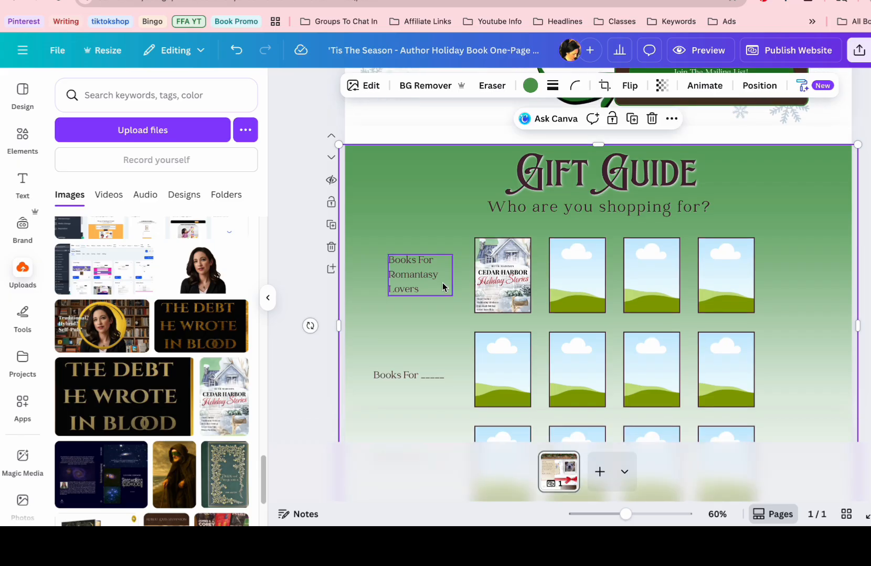
{"action": "scroll", "coordinate": [442, 283], "scroll_direction": "down", "scroll_amount": 2}
{"action": "scroll", "coordinate": [442, 283], "scroll_direction": "down", "scroll_amount": 4}
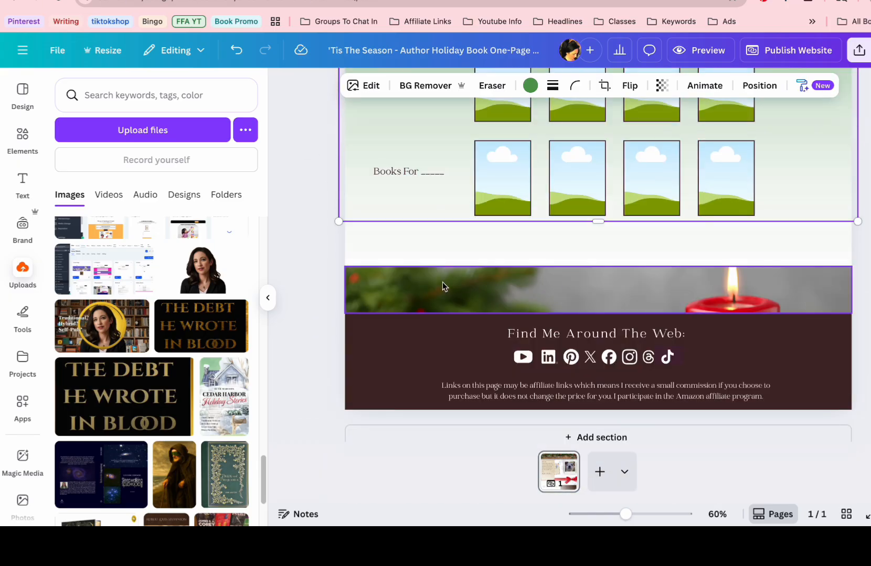
{"action": "left_click", "coordinate": [543, 274]}
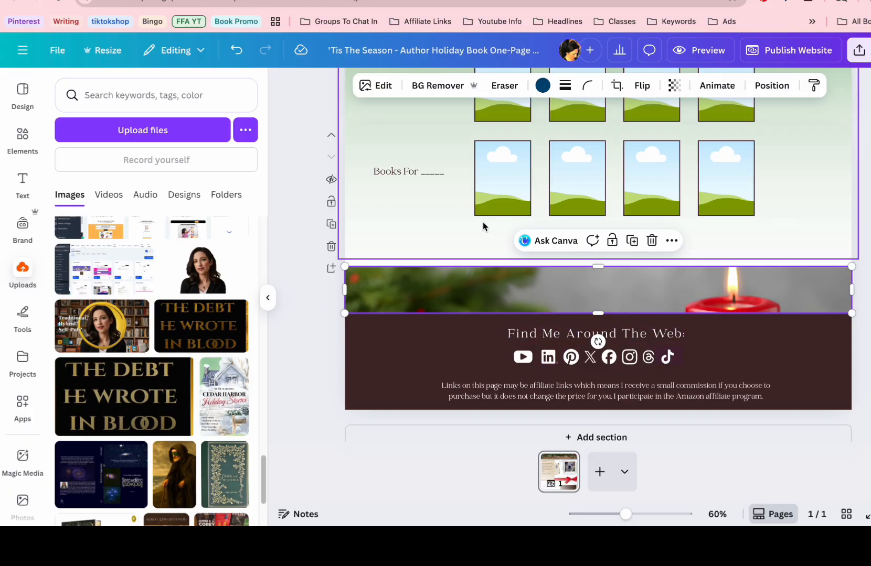
Open the link entry for the Cedar Harbor Holiday Stories cover and close it without entering a link
{"action": "scroll", "coordinate": [485, 219], "scroll_direction": "up", "scroll_amount": 2}
{"action": "left_click", "coordinate": [515, 137]}
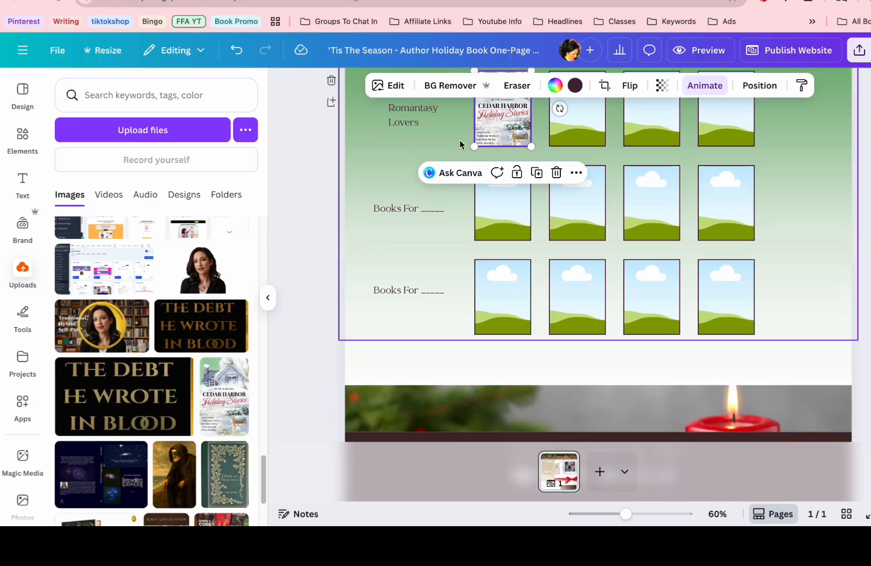
{"action": "left_click", "coordinate": [576, 173]}
{"action": "left_click", "coordinate": [611, 424]}
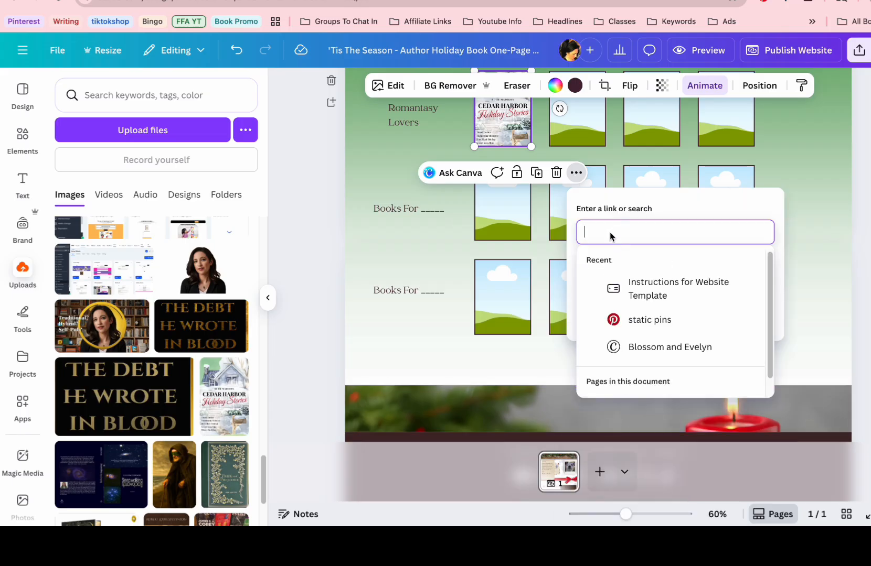
{"action": "left_click", "coordinate": [458, 116]}
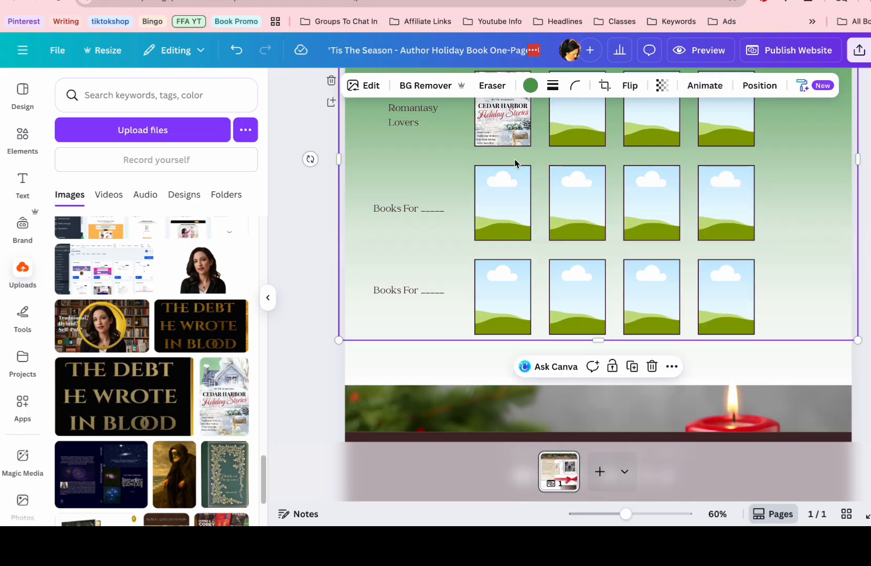
Add a rounded button element, shrink it to about the cover's width, and place it directly beneath the Cedar Harbor Holiday Stories cover
{"action": "left_click", "coordinate": [23, 138]}
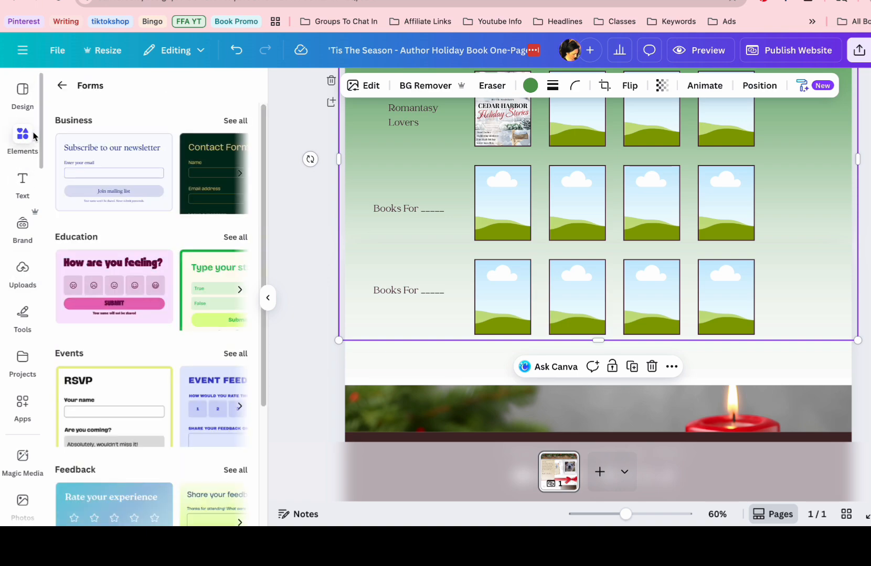
{"action": "left_click", "coordinate": [63, 85]}
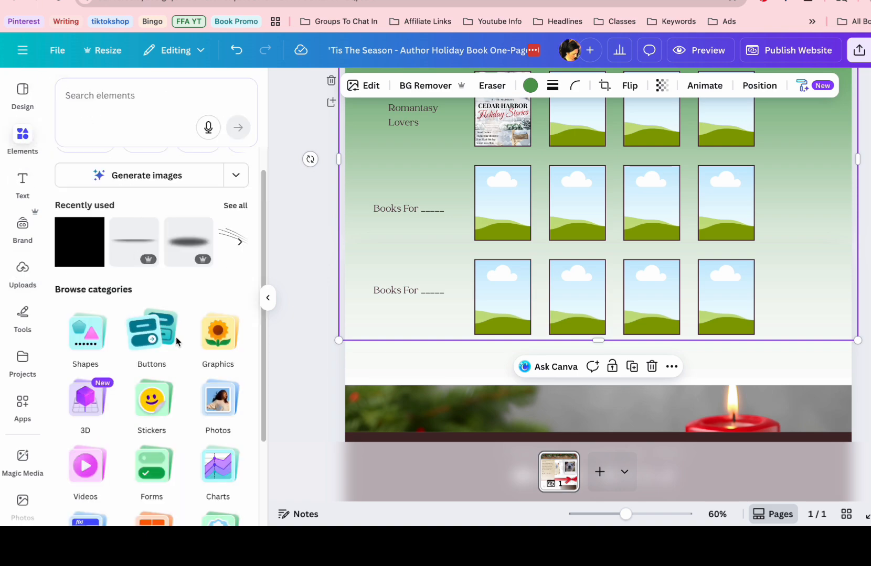
{"action": "left_click", "coordinate": [159, 337]}
{"action": "left_click", "coordinate": [228, 153]}
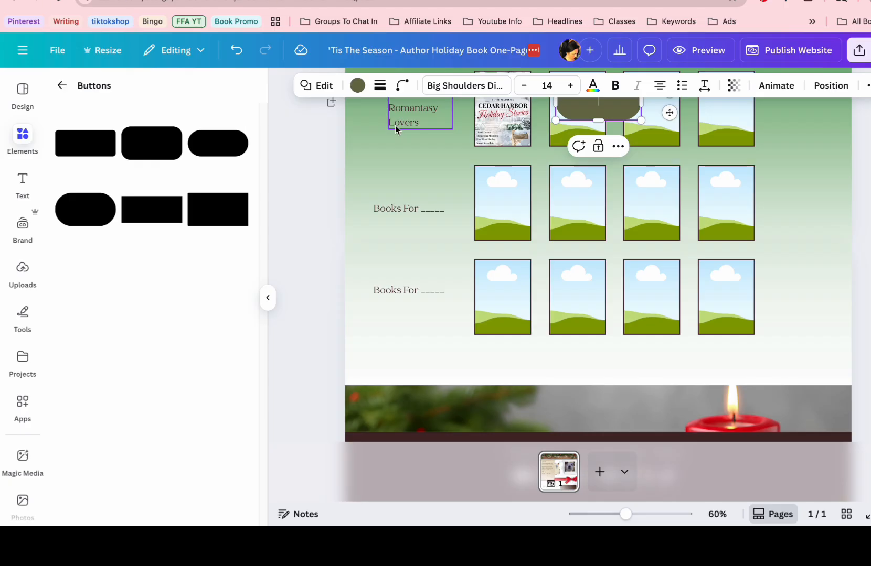
{"action": "left_click_drag", "start_coordinate": [669, 116], "coordinate": [507, 160]}
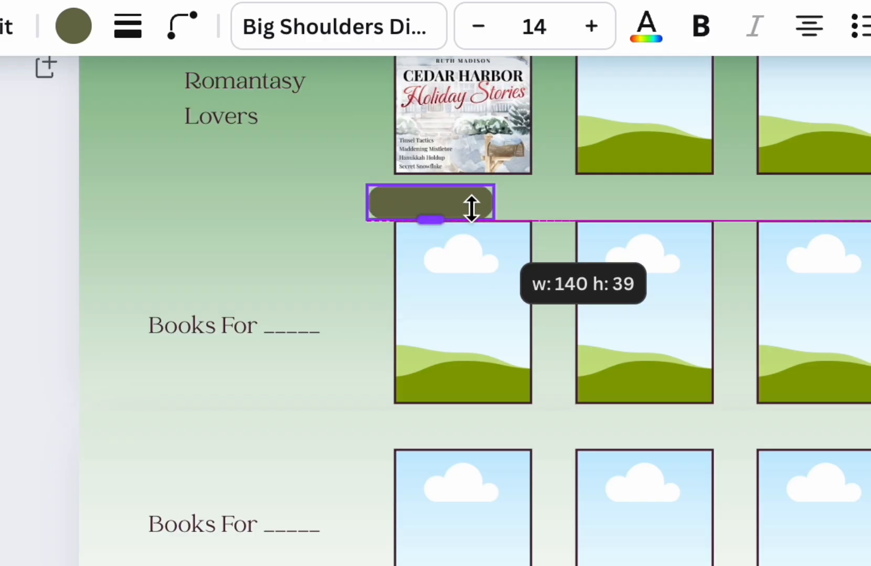
{"action": "left_click_drag", "start_coordinate": [471, 208], "coordinate": [471, 210]}
{"action": "left_click_drag", "start_coordinate": [460, 284], "coordinate": [490, 272]}
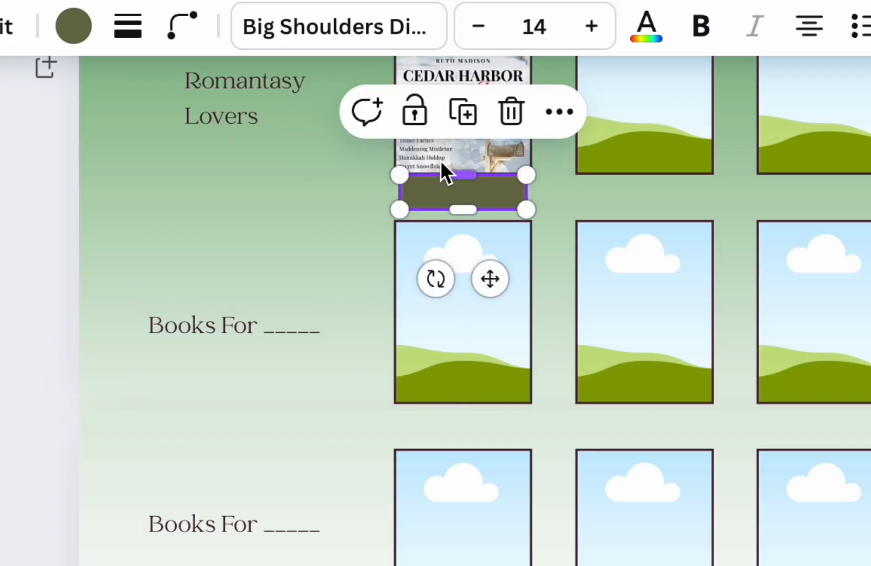
Label the button beneath the Cedar Harbor cover "Click Here To PUrchase"
{"action": "left_click", "coordinate": [456, 191]}
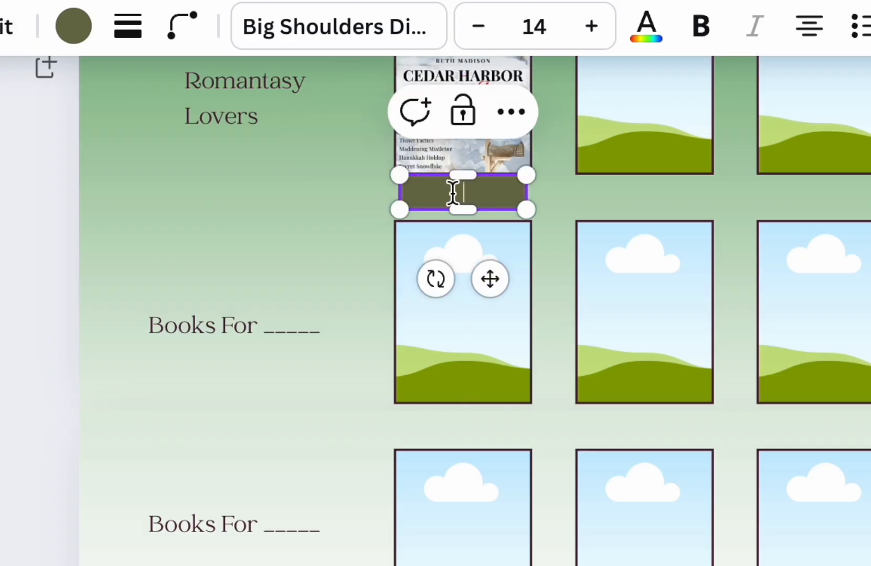
{"action": "type", "text": "Click"}
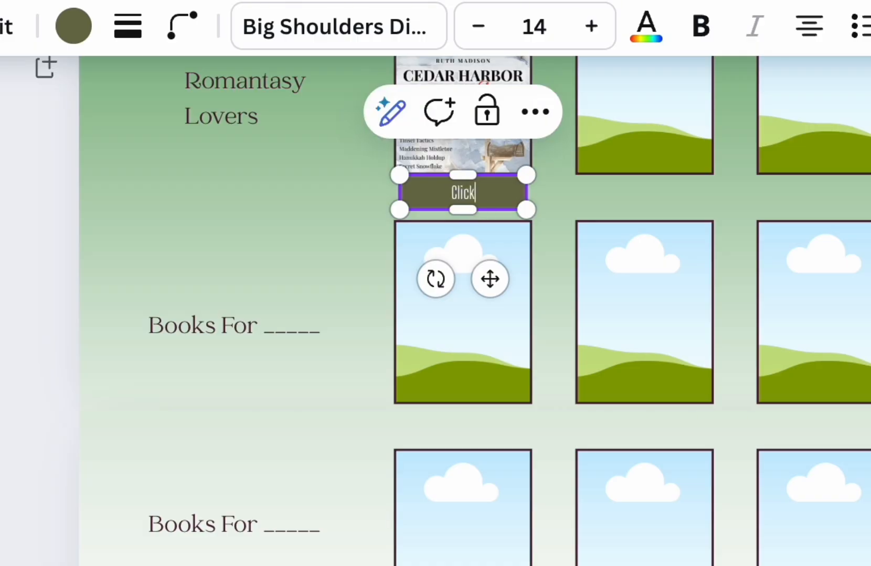
{"action": "type", "text": " Here To PUrchase"}
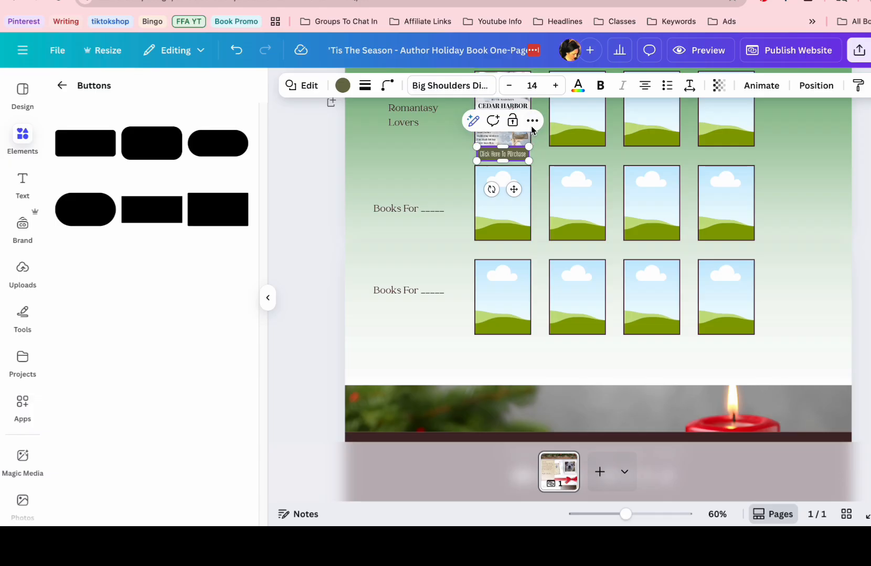
Open the link entry for the purchase button and close it without entering a link
{"action": "left_click", "coordinate": [535, 112]}
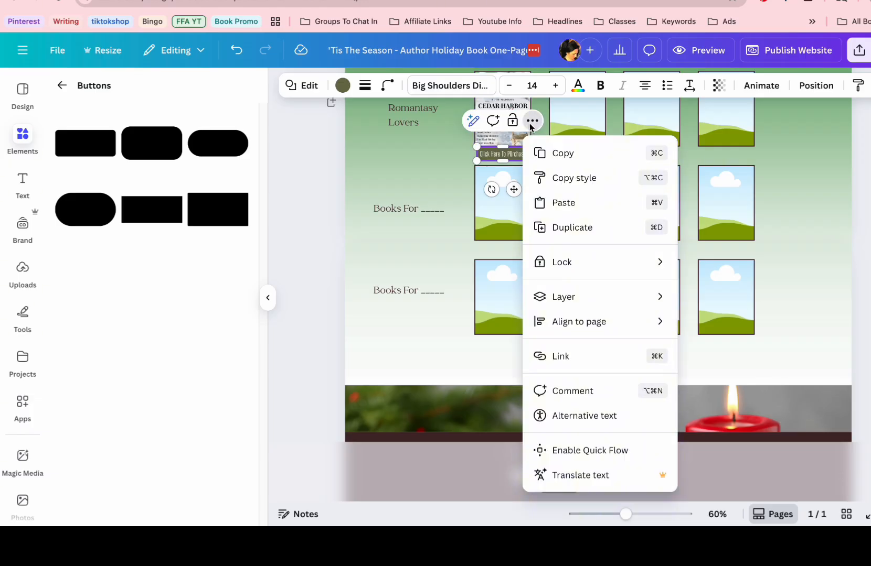
{"action": "left_click", "coordinate": [600, 355]}
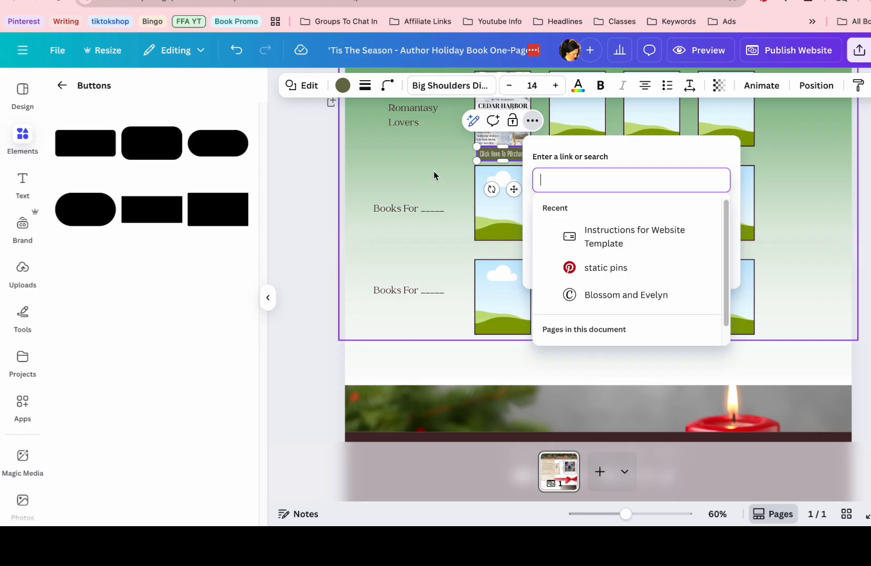
{"action": "left_click", "coordinate": [429, 168]}
Examine the Gift Guide rows, the footer's affiliate disclaimer and social media icons, and the options available for the X icon
{"action": "scroll", "coordinate": [429, 166], "scroll_direction": "up", "scroll_amount": 3}
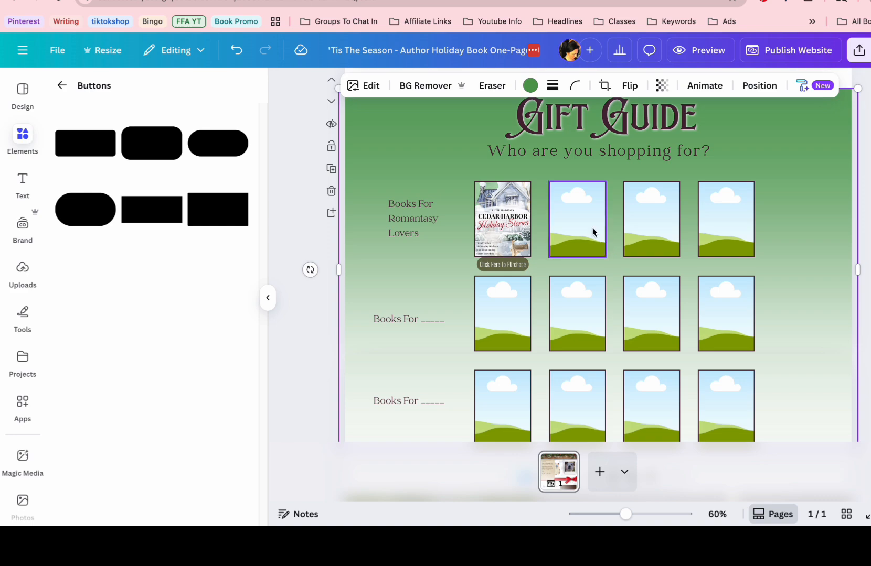
{"action": "scroll", "coordinate": [593, 228], "scroll_direction": "down", "scroll_amount": 5}
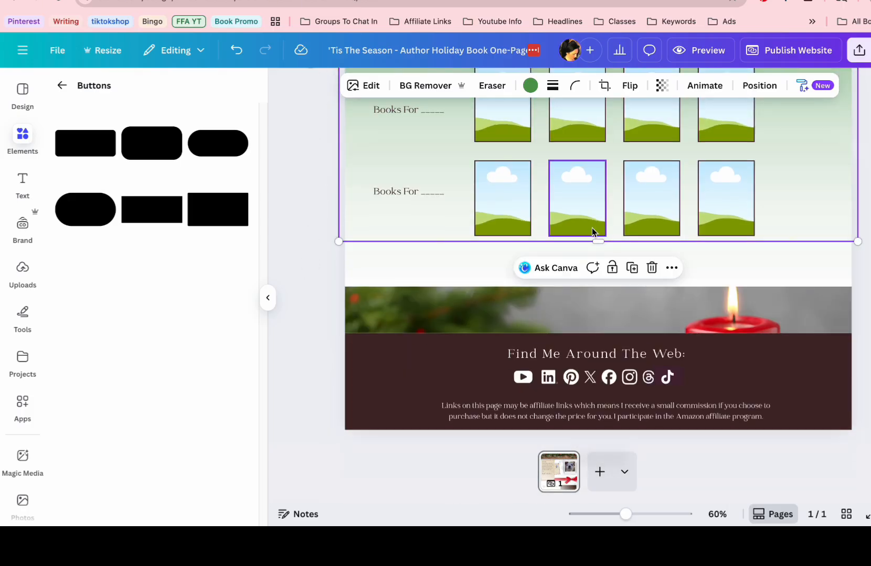
{"action": "left_click", "coordinate": [520, 415]}
{"action": "scroll", "coordinate": [504, 411], "scroll_direction": "down", "scroll_amount": 1}
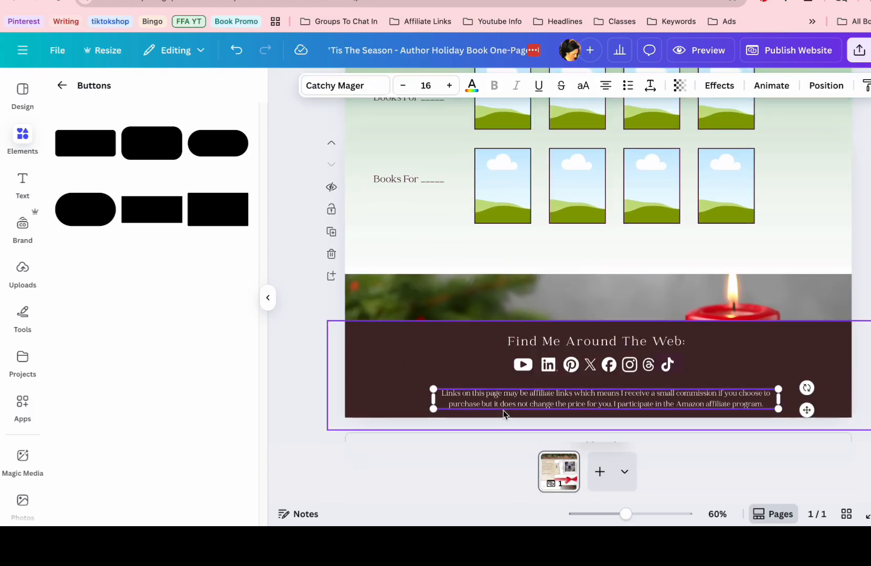
{"action": "left_click", "coordinate": [496, 375]}
{"action": "left_click", "coordinate": [522, 364]}
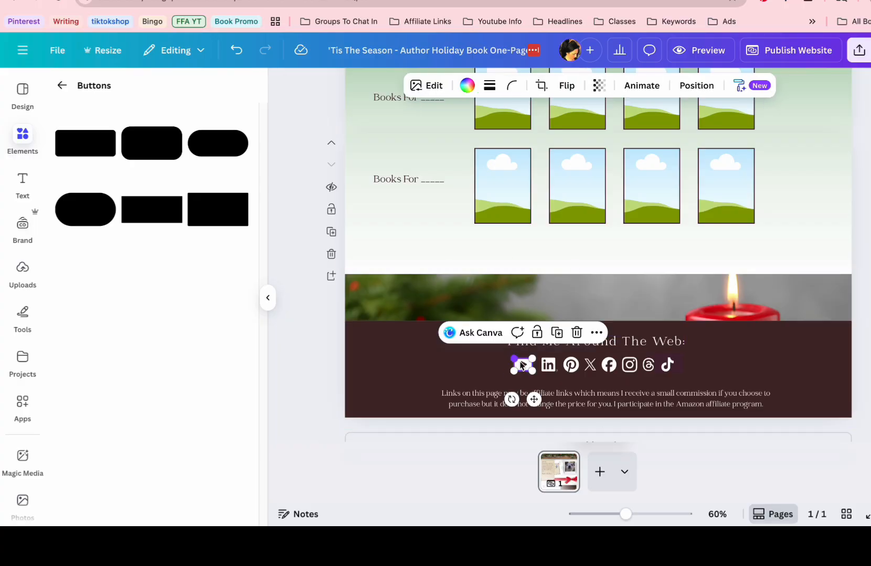
{"action": "left_click", "coordinate": [548, 364]}
{"action": "left_click", "coordinate": [570, 365]}
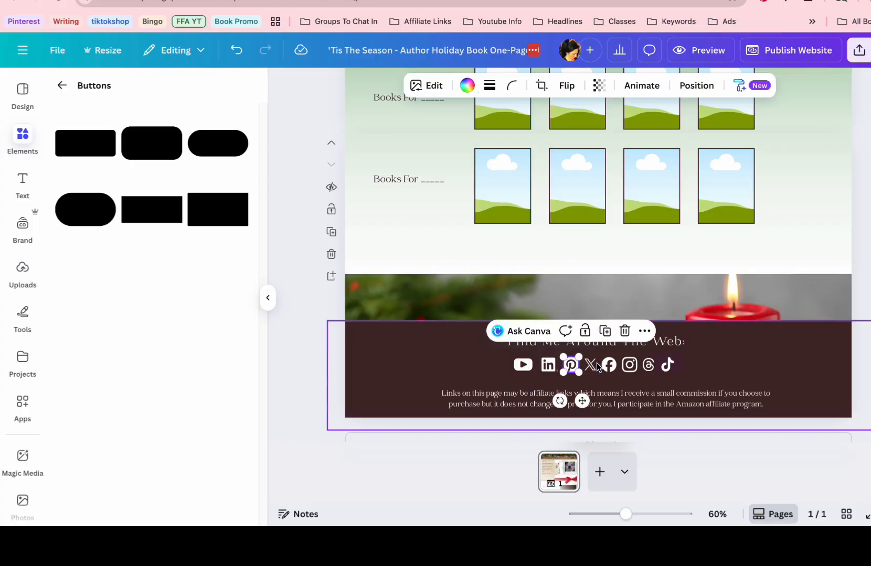
{"action": "left_click", "coordinate": [591, 366]}
{"action": "left_click", "coordinate": [663, 333]}
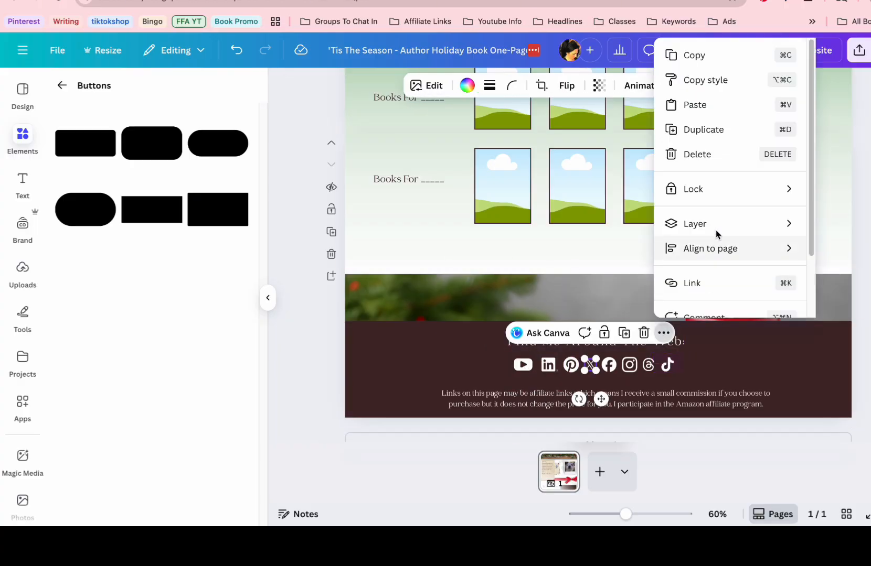
{"action": "left_click", "coordinate": [328, 357]}
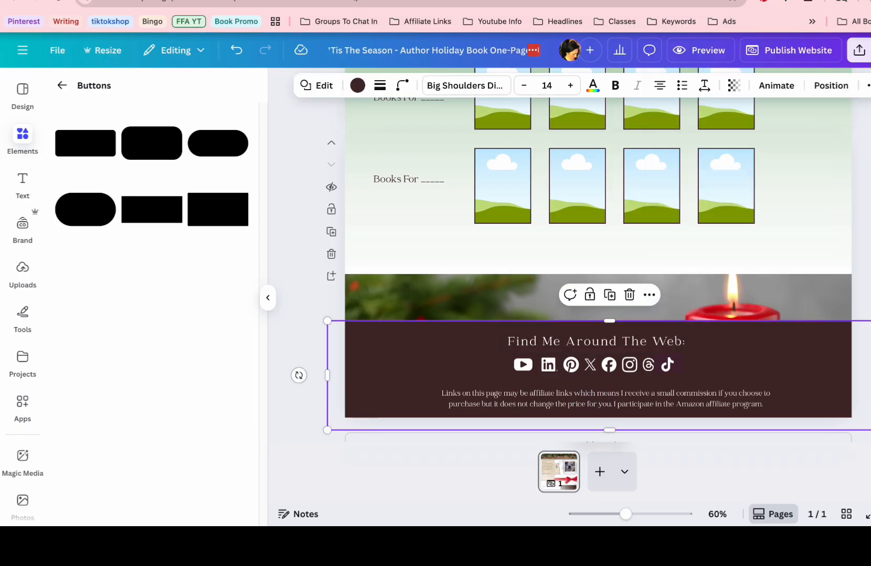
Open the website publishing options, open the site address for editing, and review the address, domain option and processed elements
{"action": "left_click", "coordinate": [808, 55]}
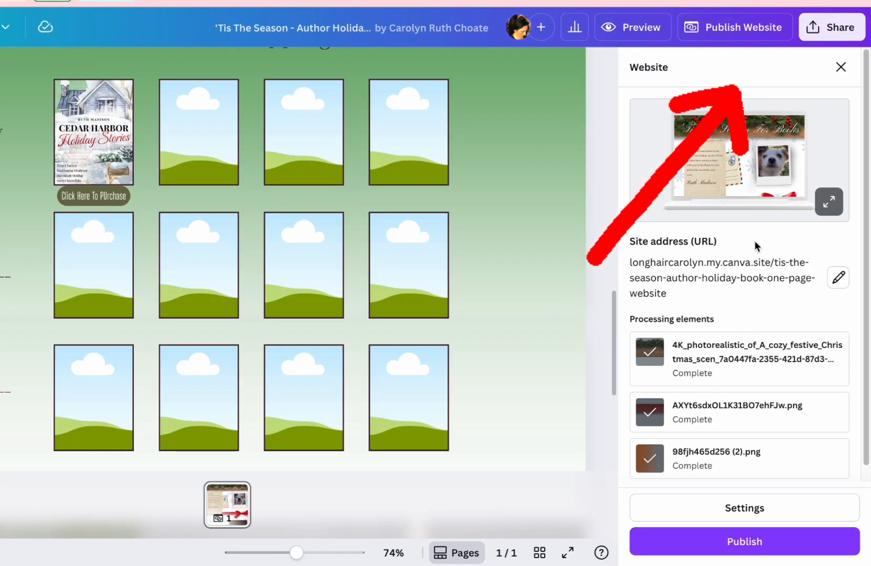
{"action": "left_click", "coordinate": [842, 281]}
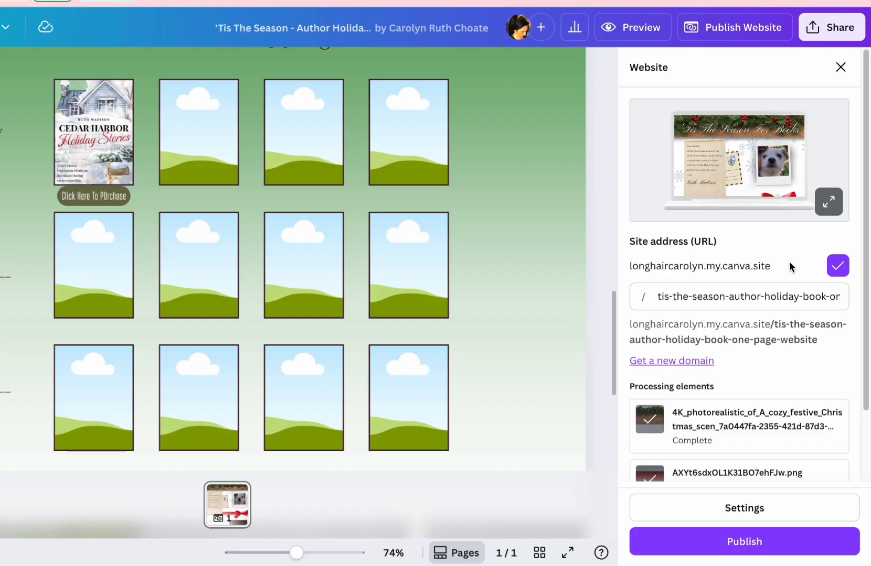
{"action": "scroll", "coordinate": [764, 336], "scroll_direction": "down", "scroll_amount": 2}
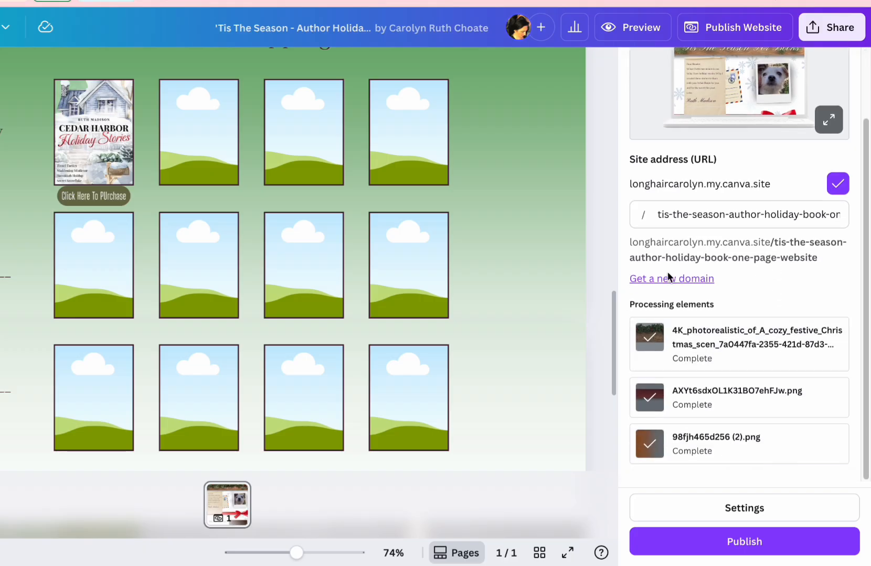
{"action": "scroll", "coordinate": [683, 278], "scroll_direction": "up", "scroll_amount": 2}
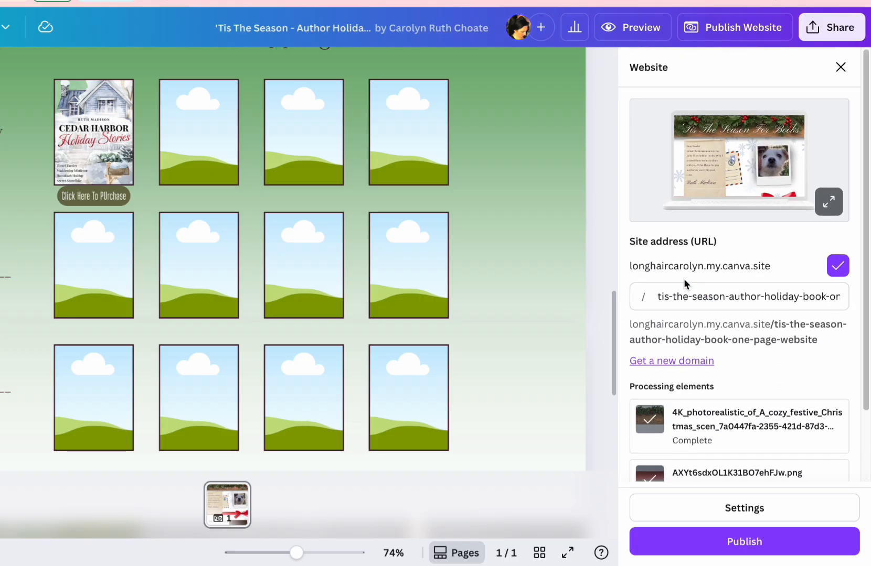
Review the site settings, close the publishing options without publishing, and return to the page header with nothing selected
{"action": "left_click", "coordinate": [775, 518]}
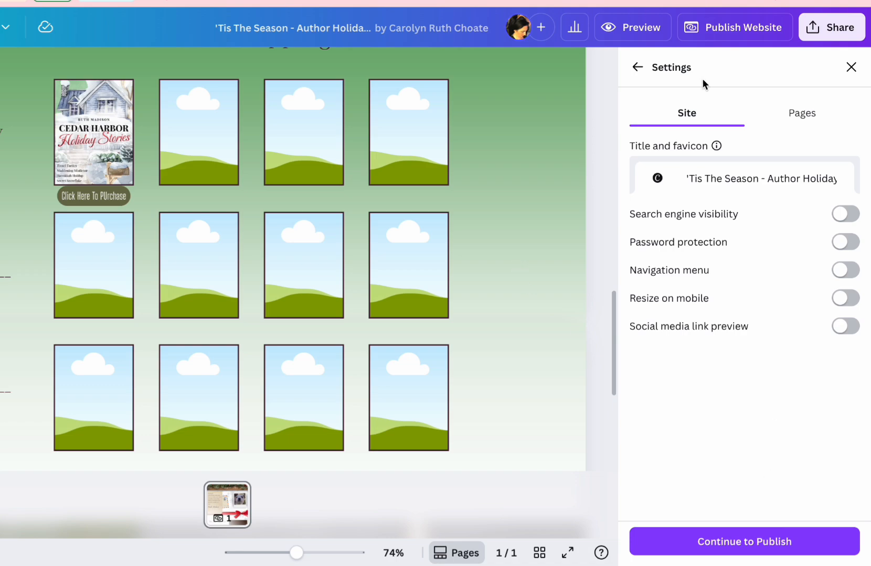
{"action": "left_click", "coordinate": [640, 67]}
{"action": "scroll", "coordinate": [526, 184], "scroll_direction": "up", "scroll_amount": 10}
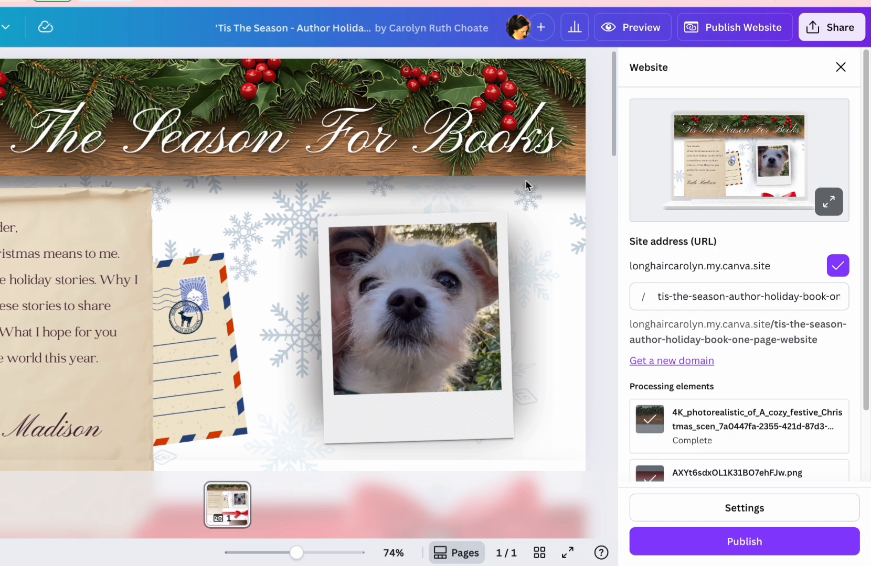
{"action": "left_click", "coordinate": [839, 68]}
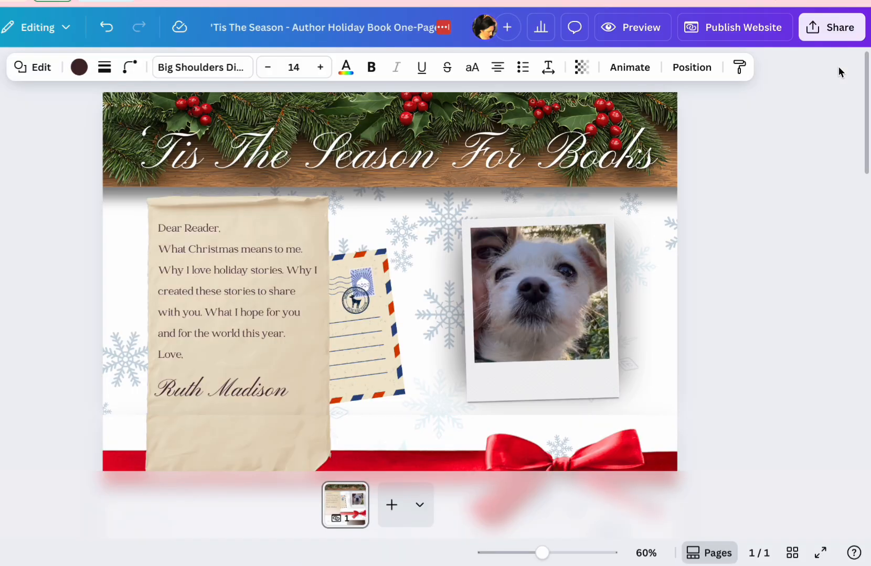
{"action": "left_click", "coordinate": [799, 190]}
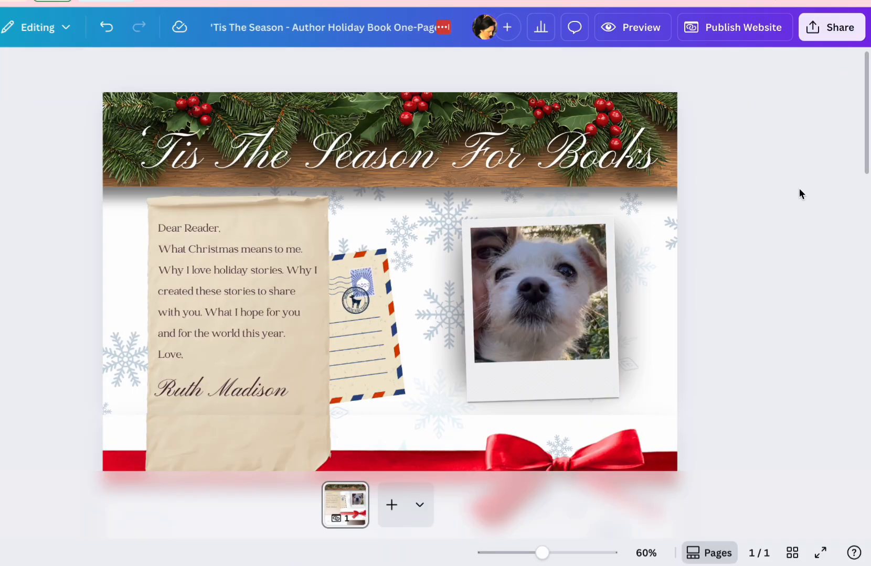